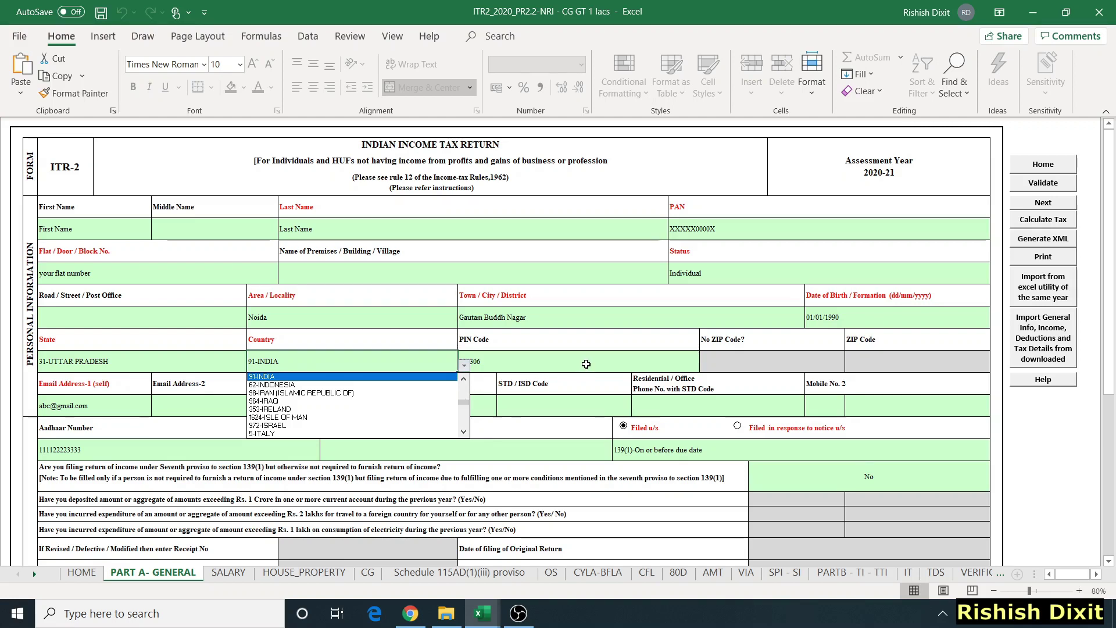
- Choose 139(1)-On or before due date as the section under which the return is filed
key("Escape")
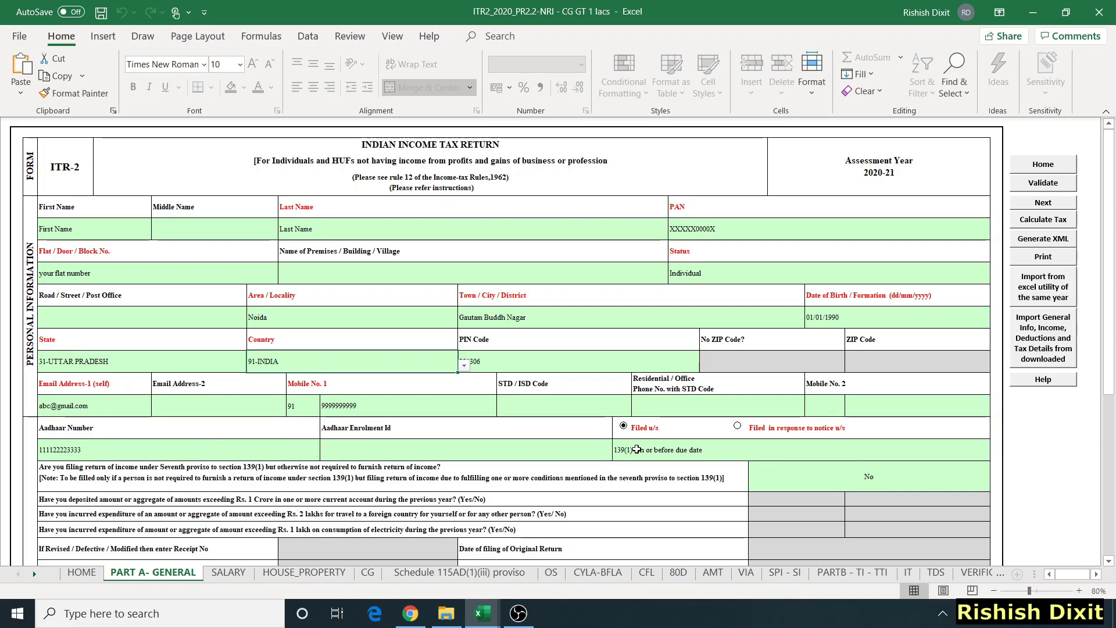
scroll(637, 449, "down", 1)
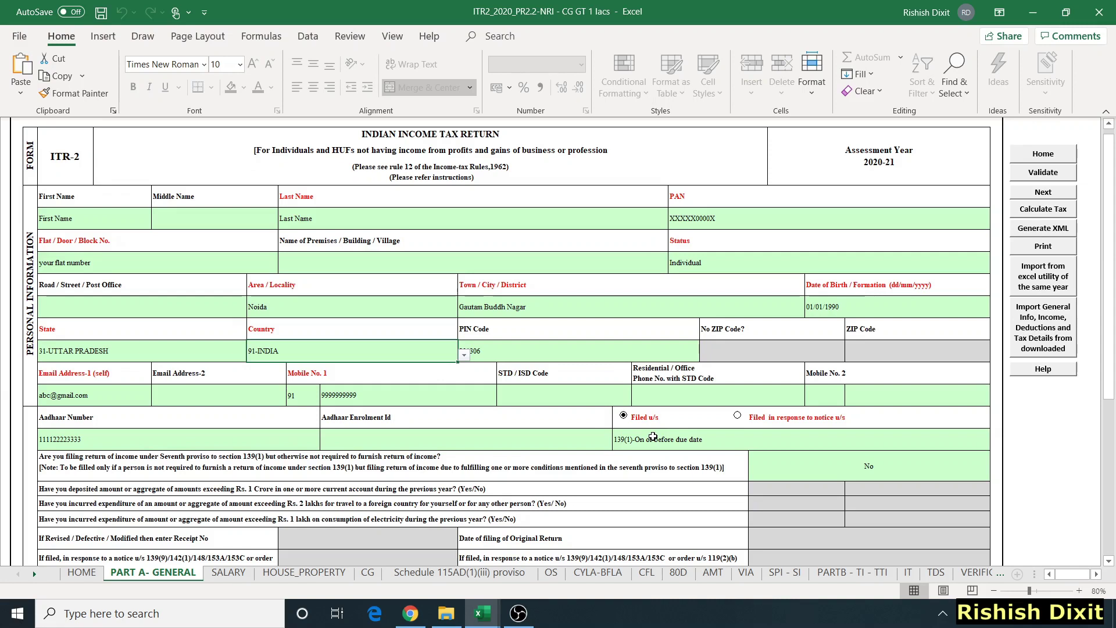
left_click(684, 437)
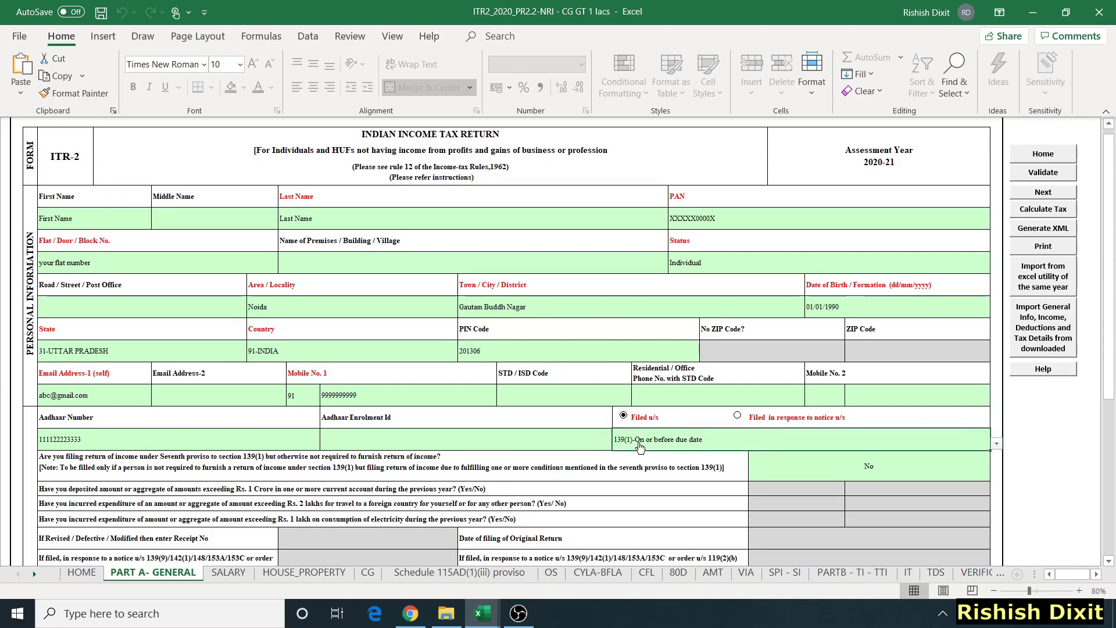
left_click(997, 444)
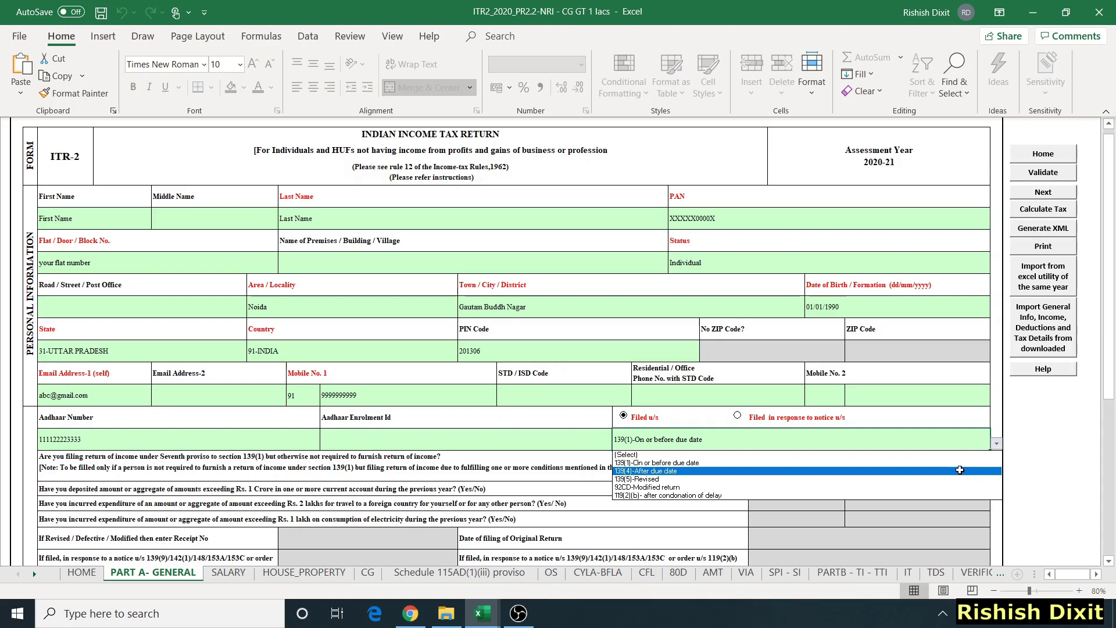
- Examine the questions about filing under the seventh proviso to section 139(1), including deposits, foreign travel and electricity expenditure
scroll(151, 356, "up", 3, "ctrl")
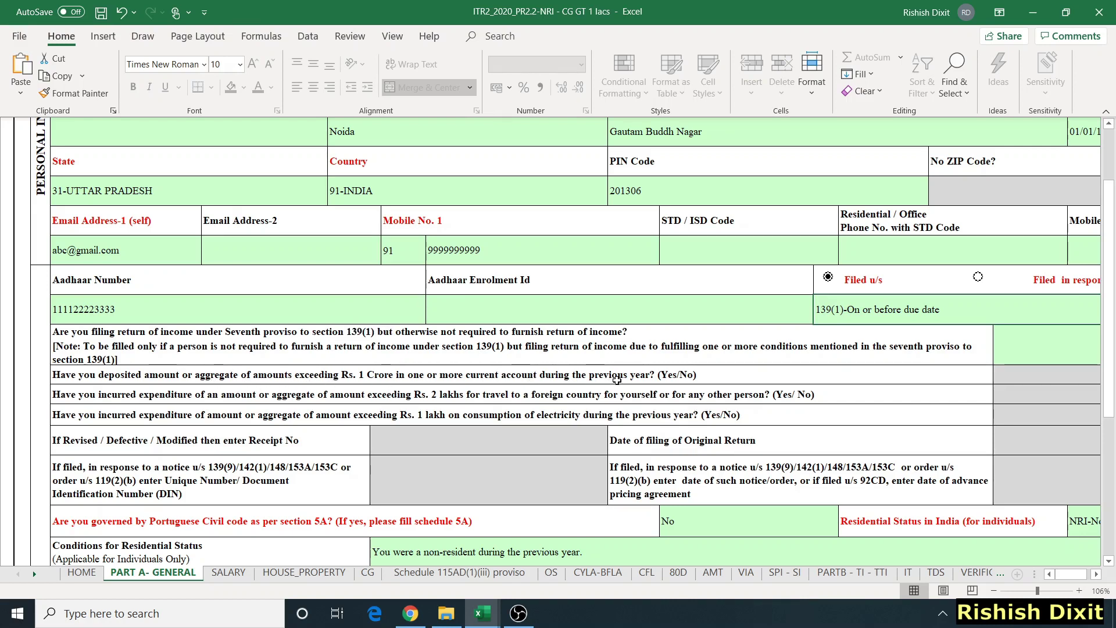
scroll(933, 338, "right", 2)
scroll(933, 338, "right", 1)
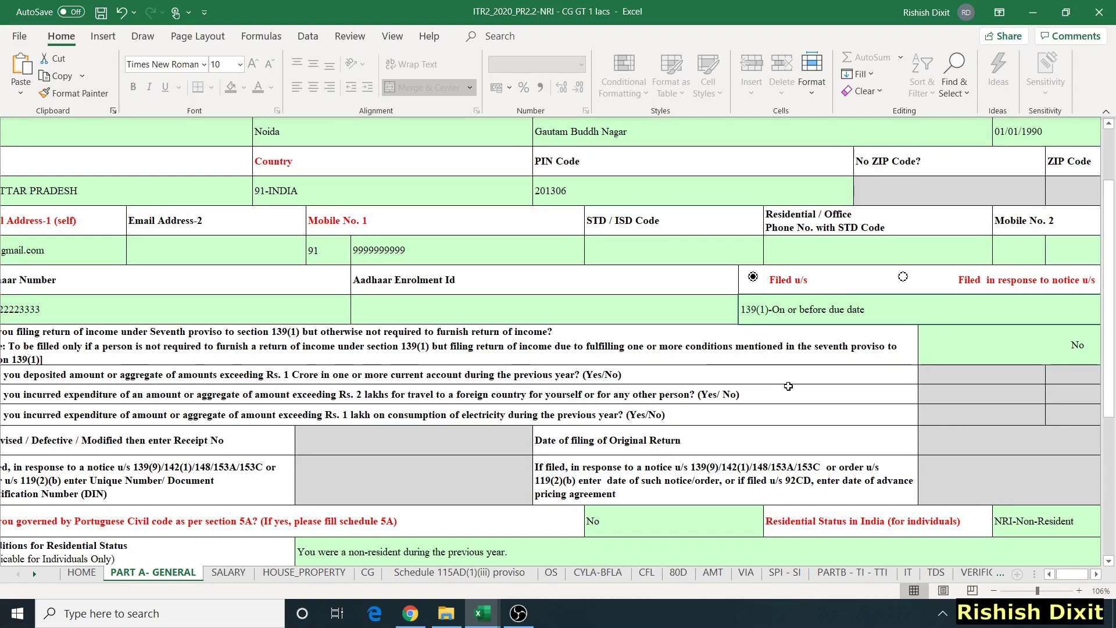
scroll(788, 386, "left", 2)
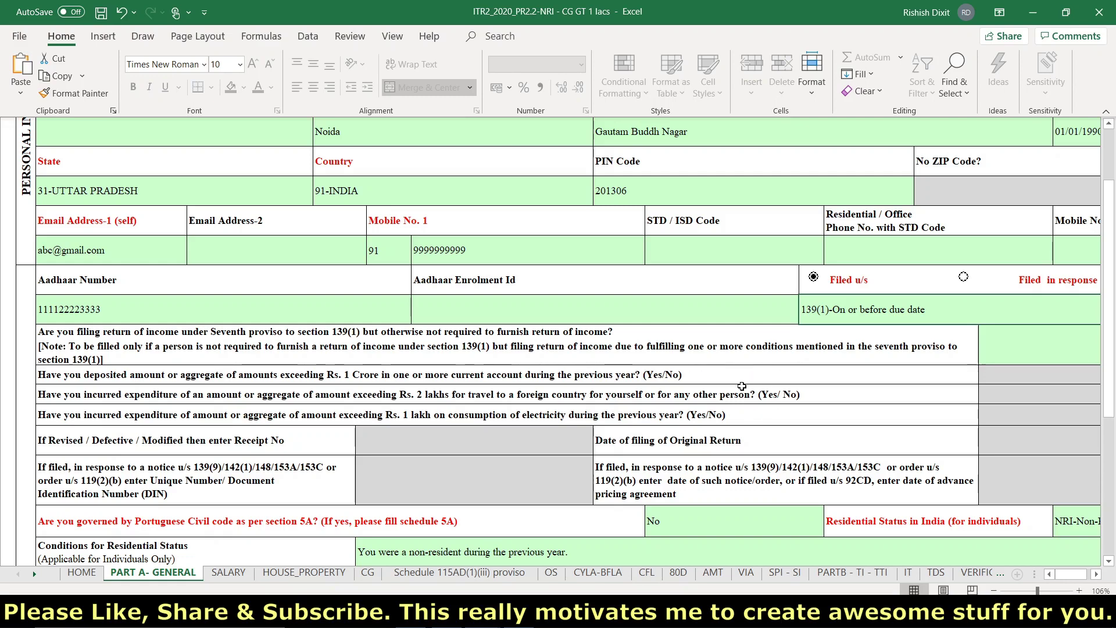
scroll(816, 393, "right", 2)
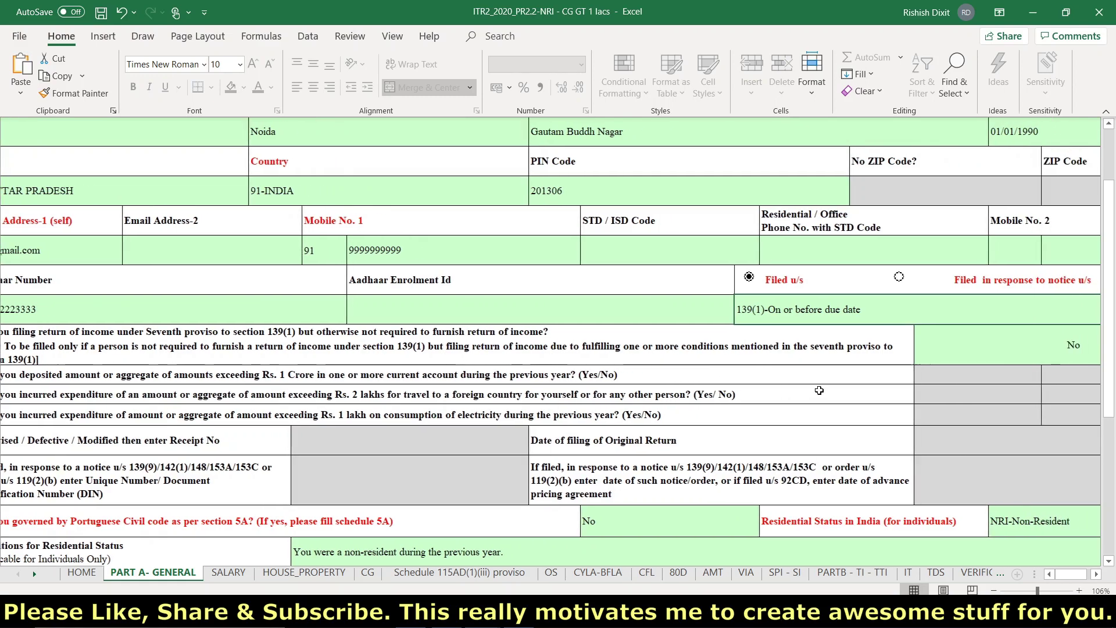
scroll(1077, 349, "down", 2, "ctrl")
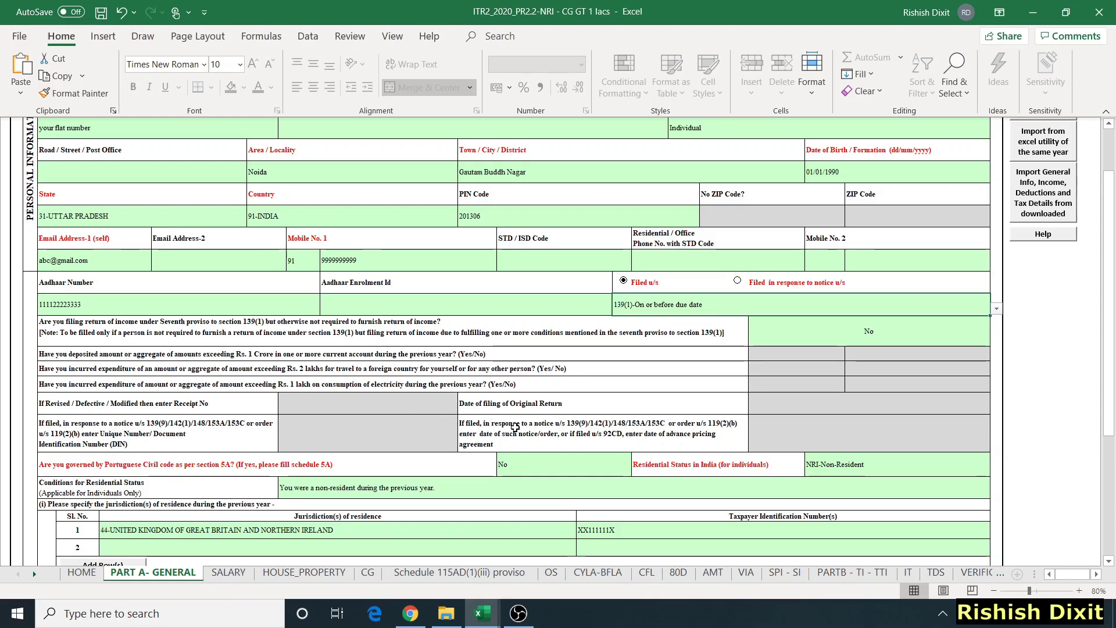
- Set the residential status in India to NRI-Non-Resident and check the available conditions for that status
scroll(570, 393, "down", 1)
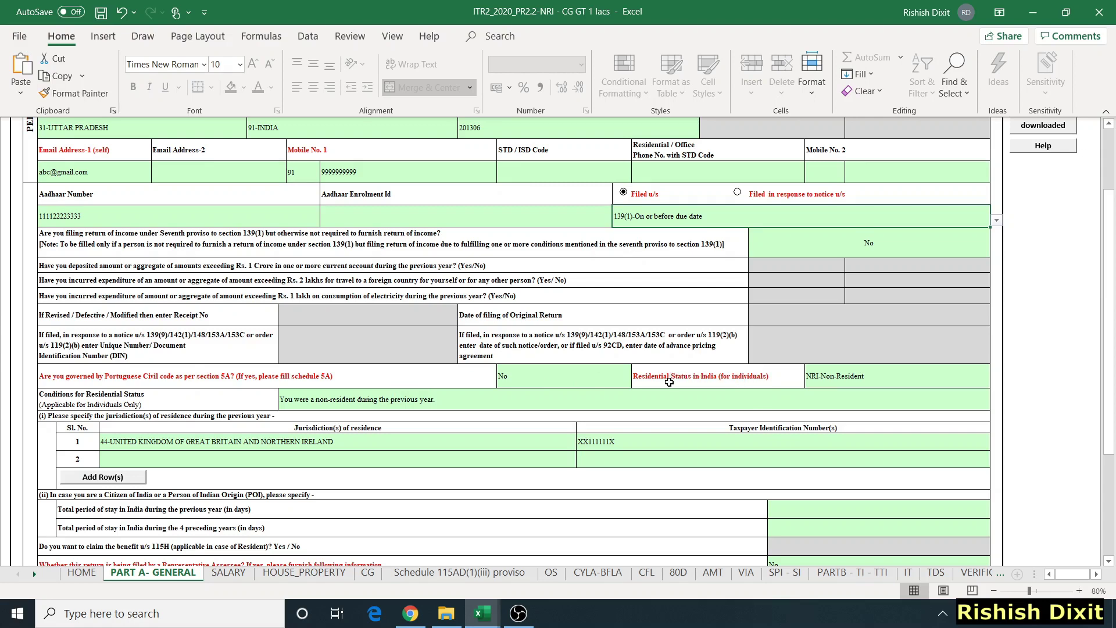
left_click(865, 378)
left_click(997, 382)
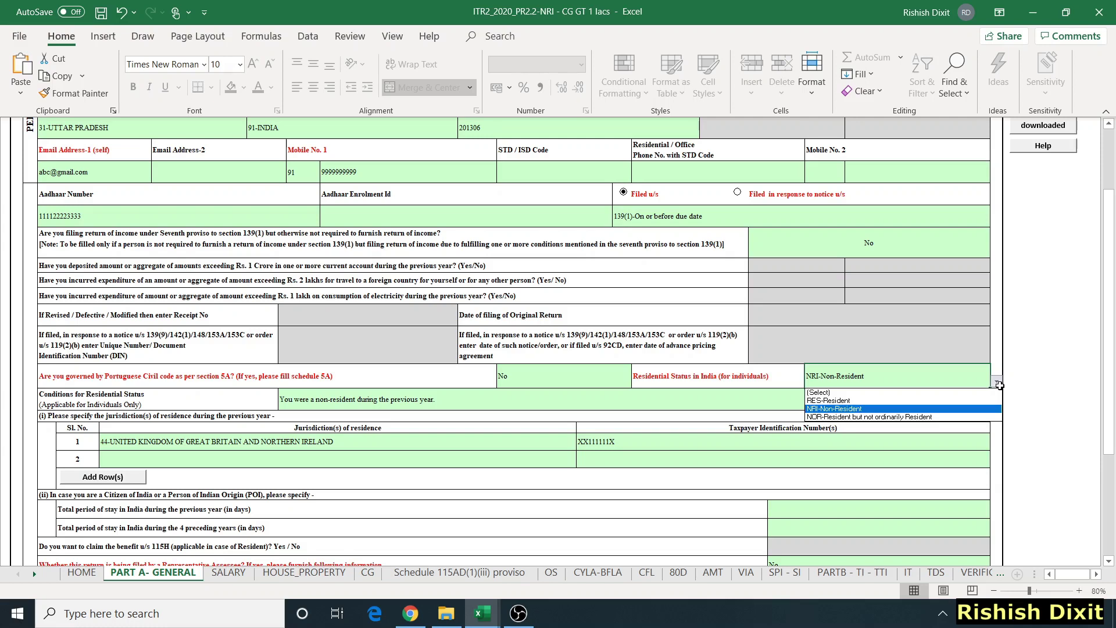
left_click(843, 408)
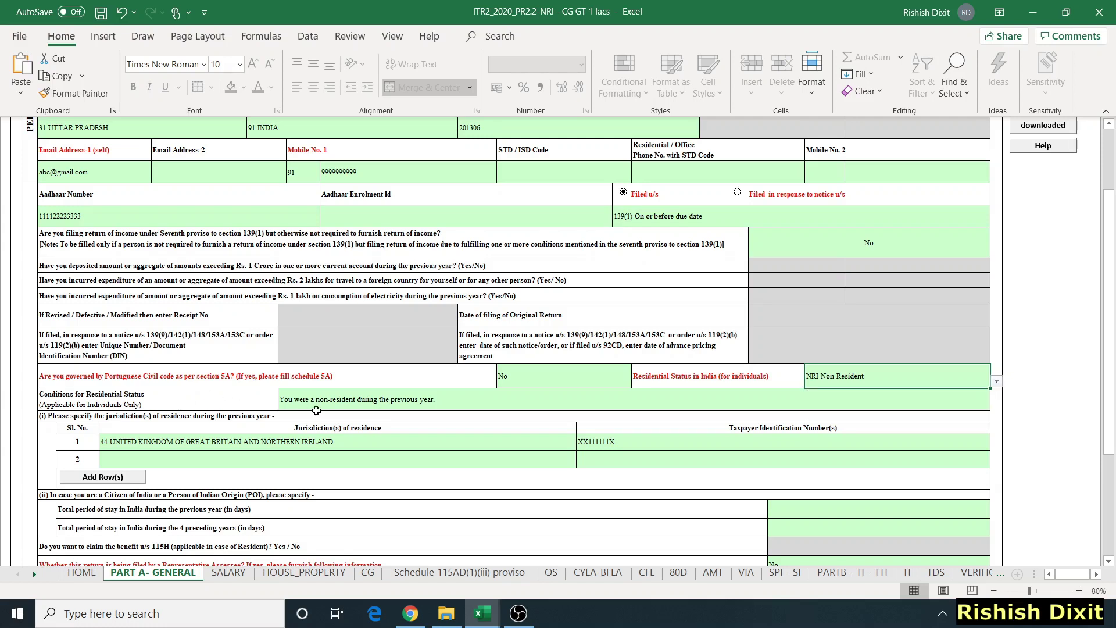
left_click(351, 404)
key("alt+Down")
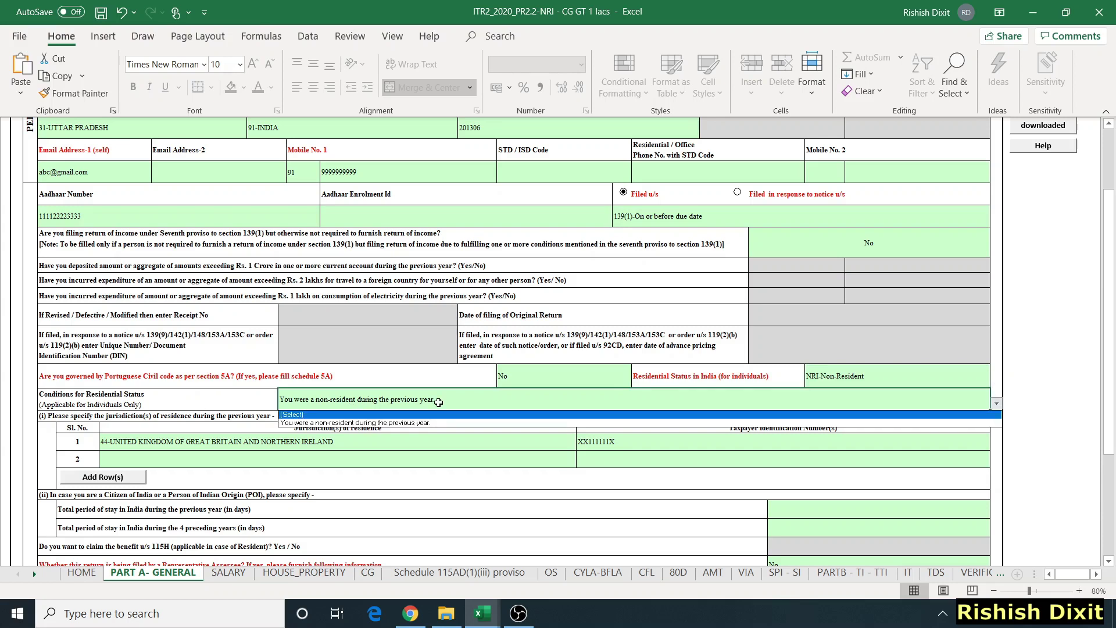
left_click(227, 403)
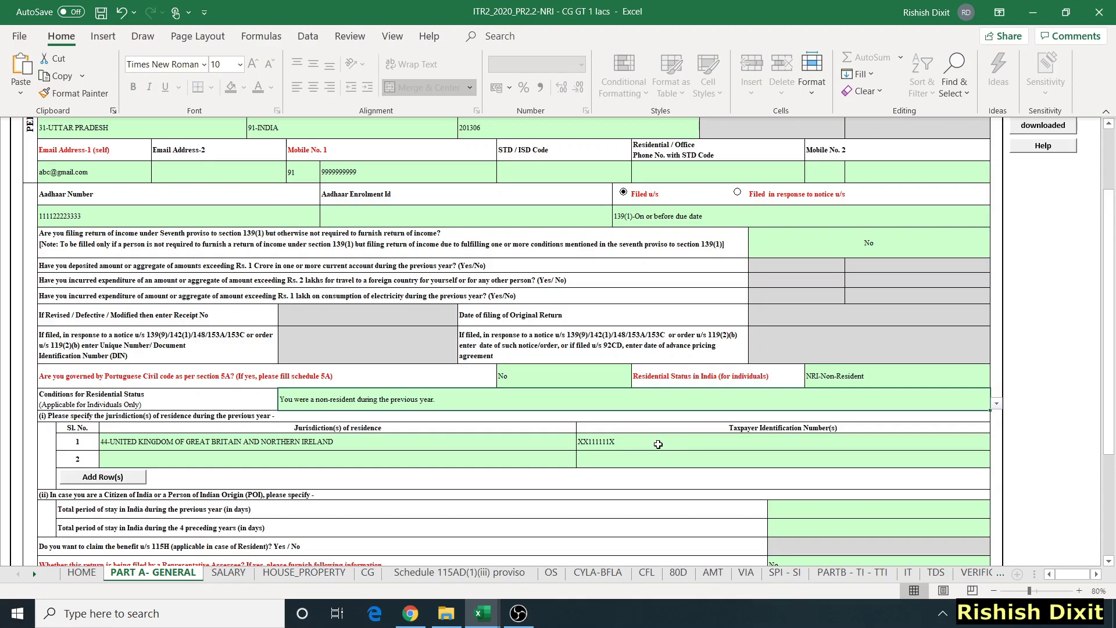
- Answer Yes to the return being filed by a Representative Assessee and check the options for the representative's capacity
scroll(658, 444, "down", 1)
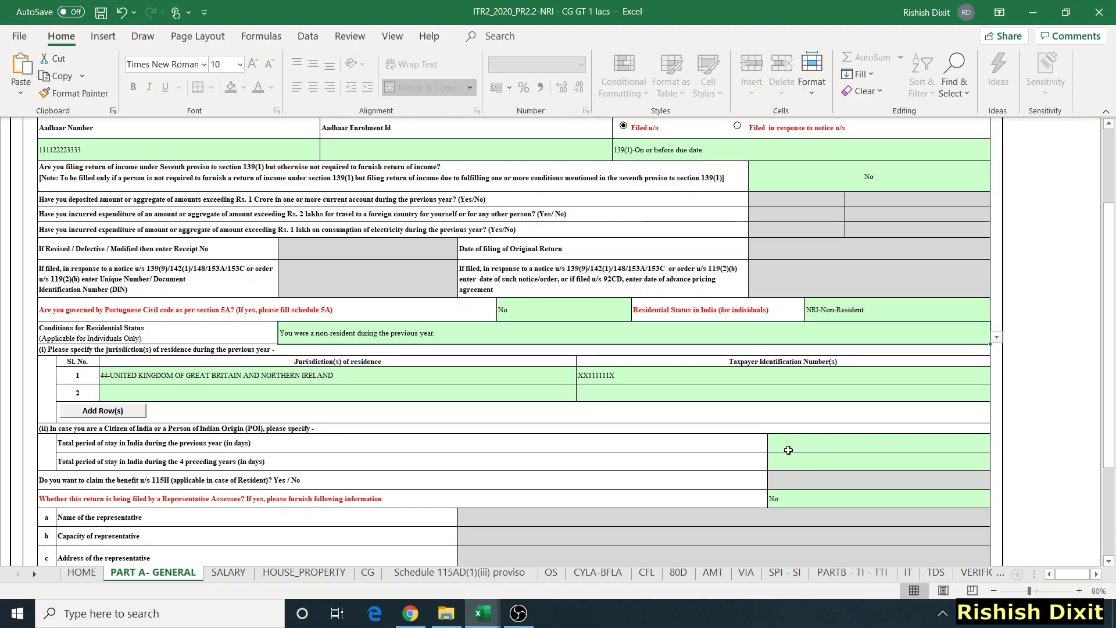
scroll(270, 393, "down", 2)
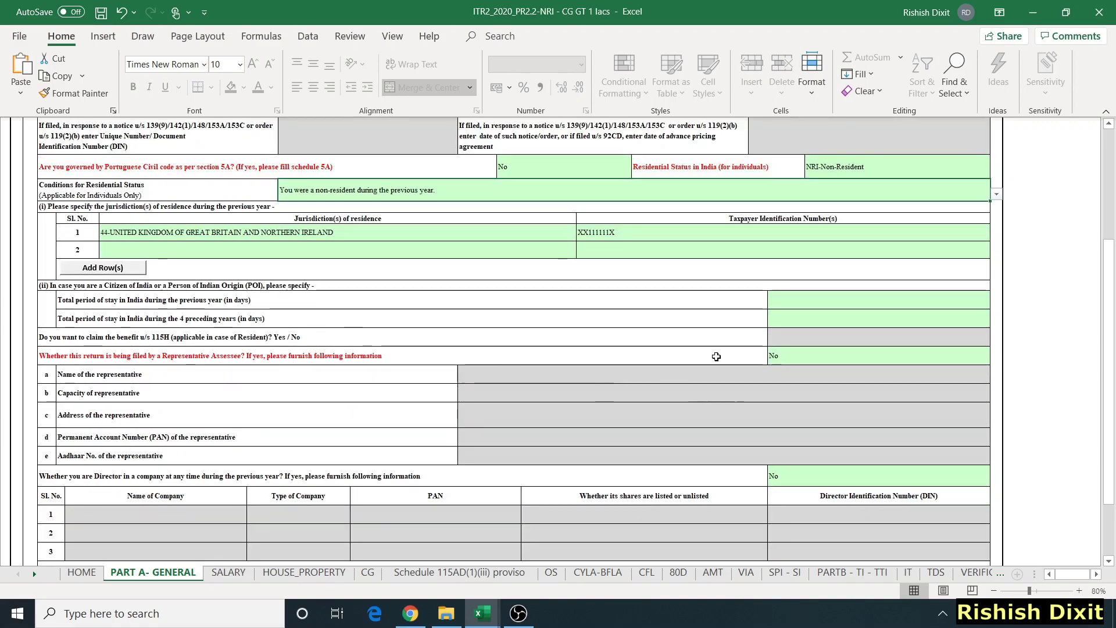
left_click(827, 358)
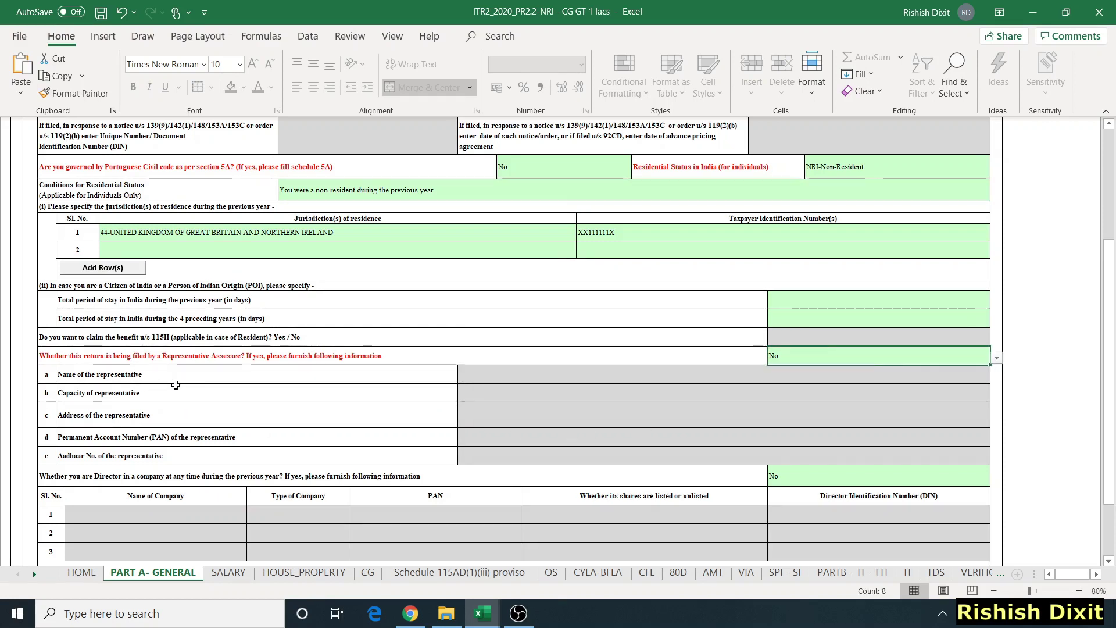
left_click(996, 358)
left_click(961, 376)
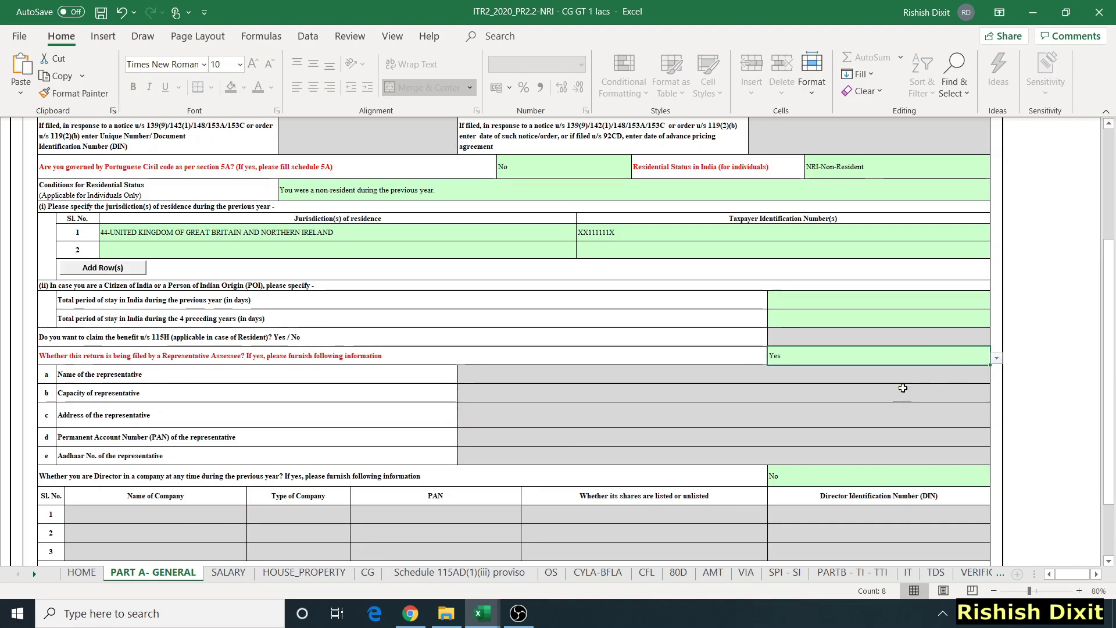
left_click(819, 396)
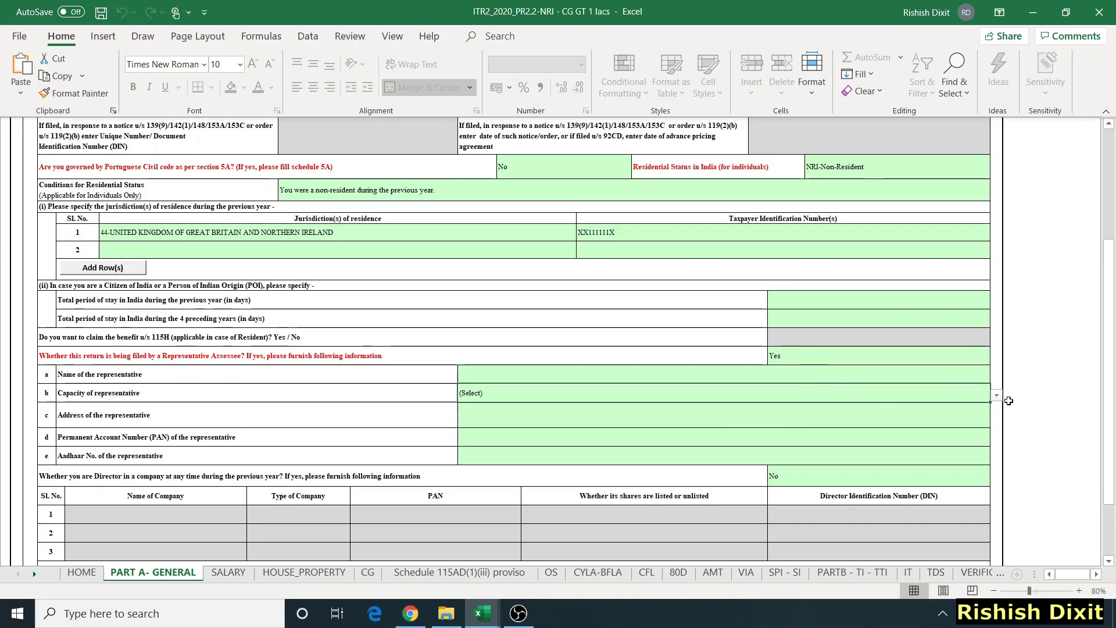
left_click(996, 395)
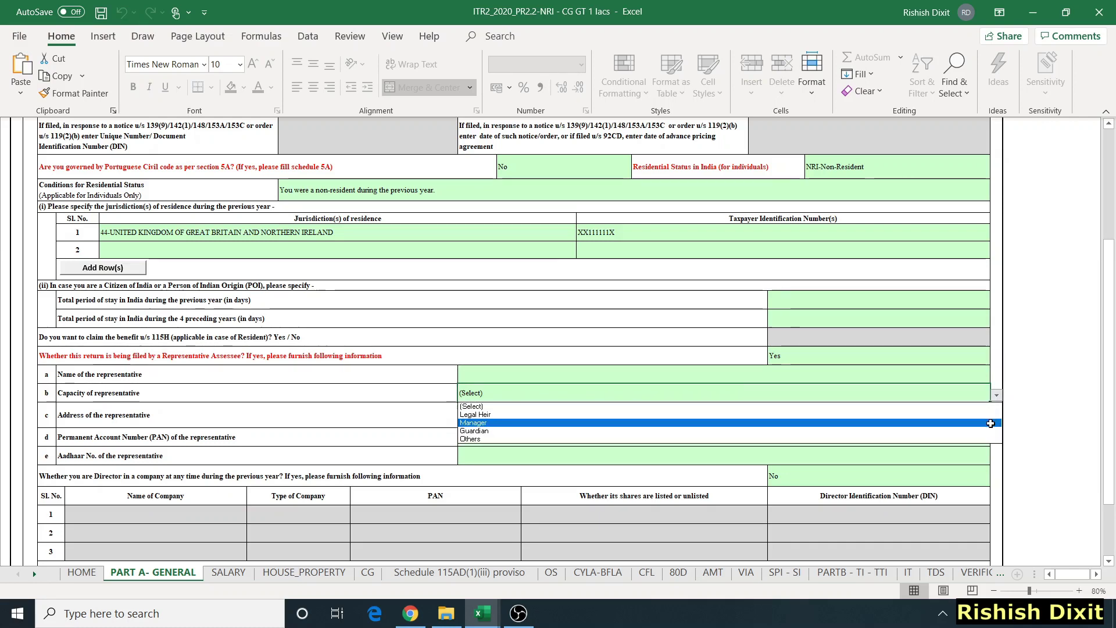
left_click(985, 406)
- Set the Representative Assessee answer back to No
left_click(966, 364)
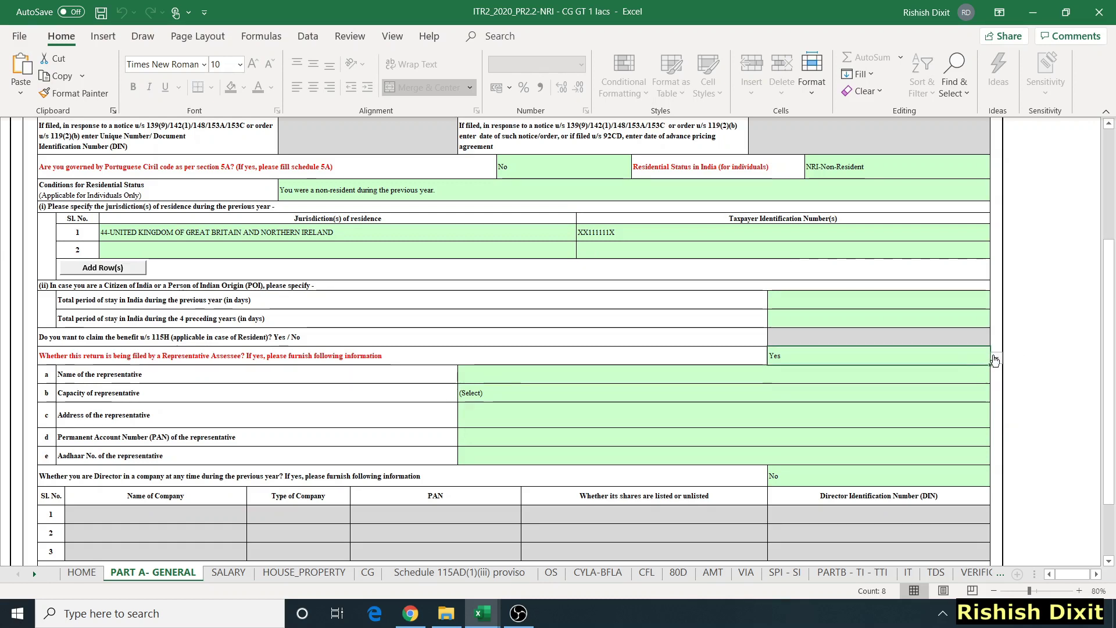
left_click(996, 358)
left_click(961, 385)
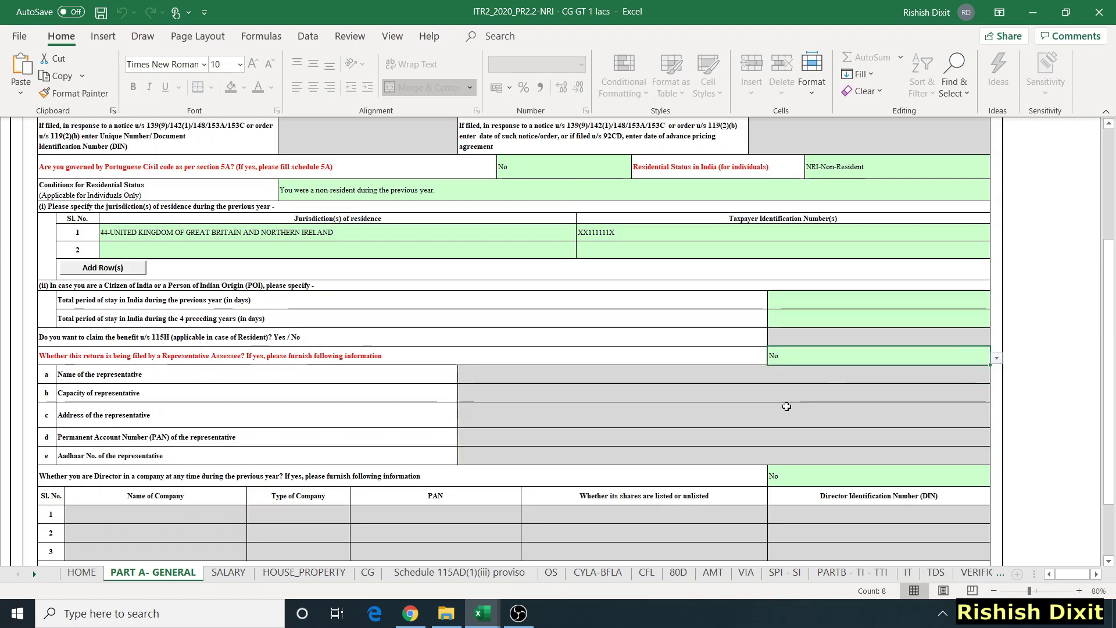
- Examine the company directorship and unlisted shares sections, and look back over the general information form
scroll(107, 431, "down", 1)
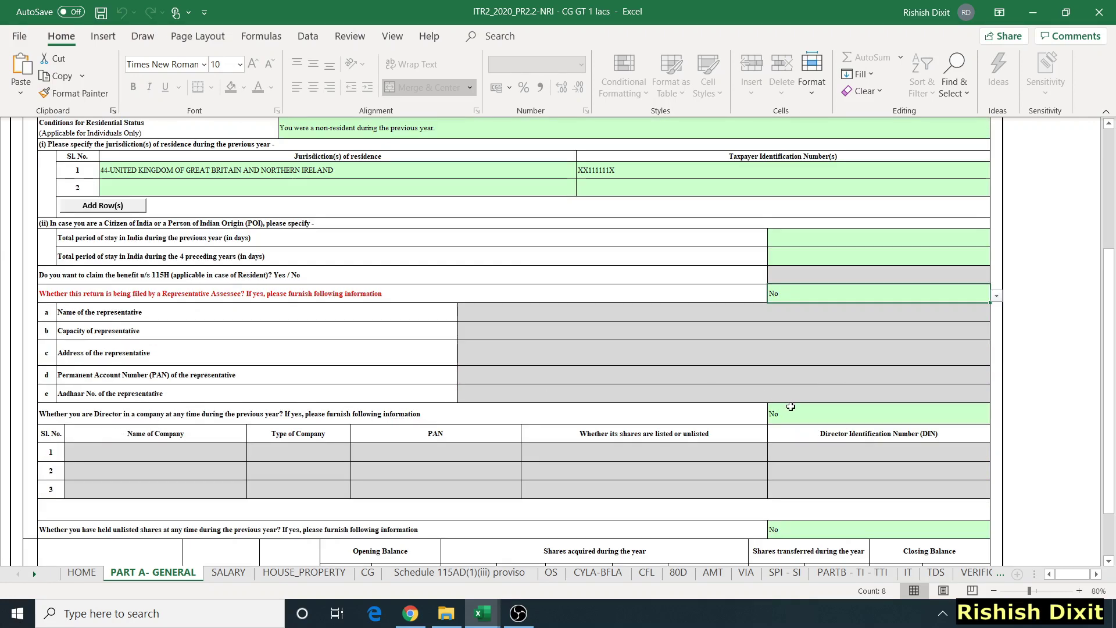
scroll(128, 403, "down", 2)
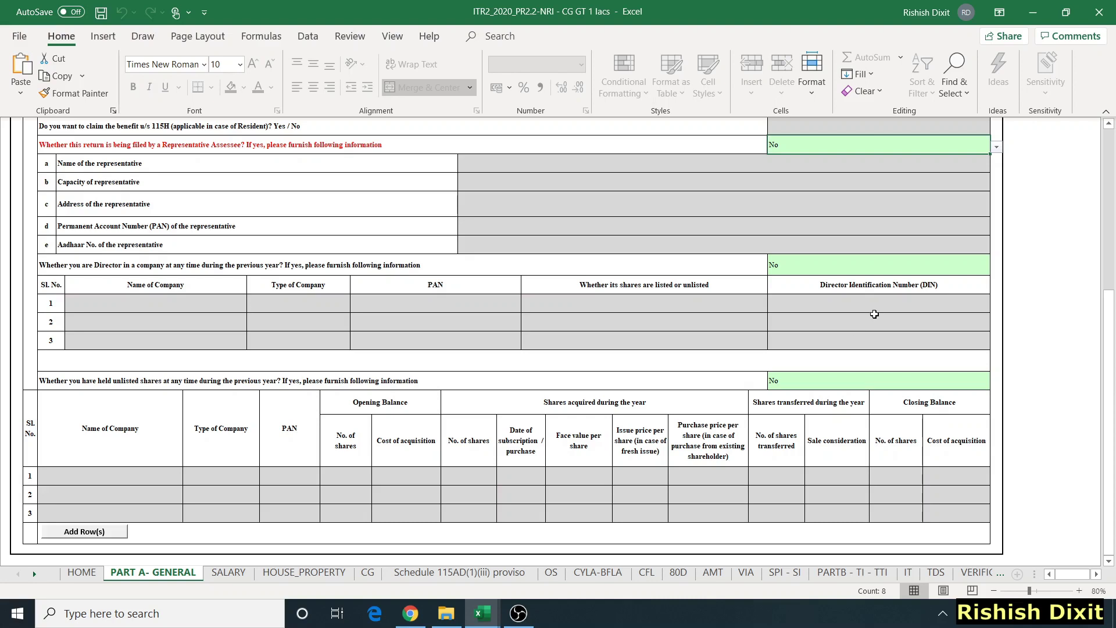
scroll(726, 333, "up", 3)
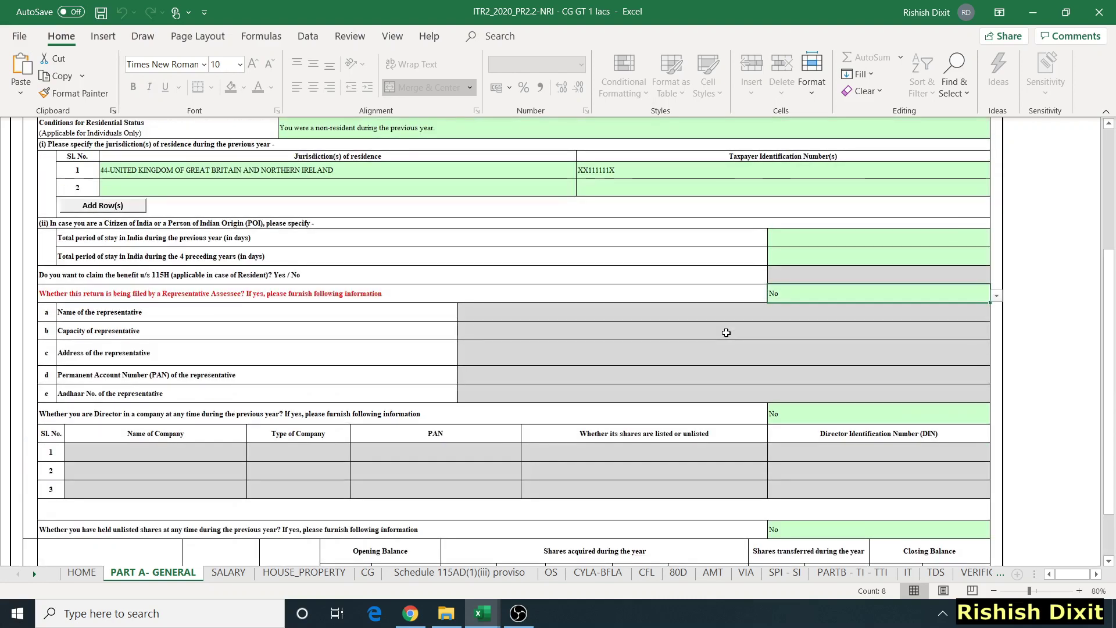
scroll(734, 353, "up", 1)
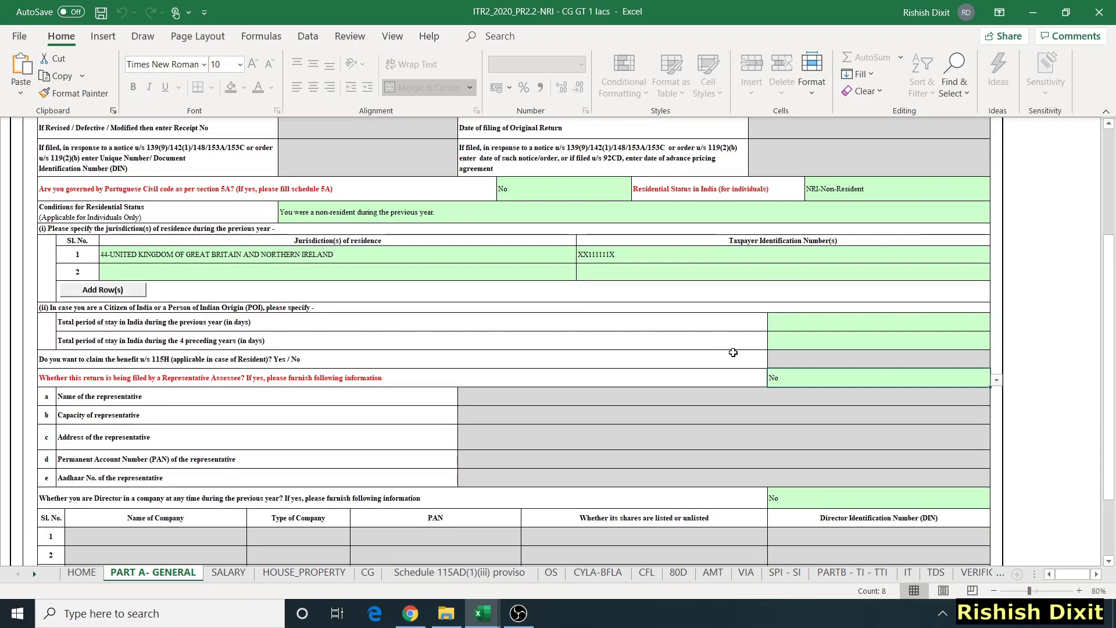
scroll(733, 353, "up", 1)
scroll(733, 353, "up", 5)
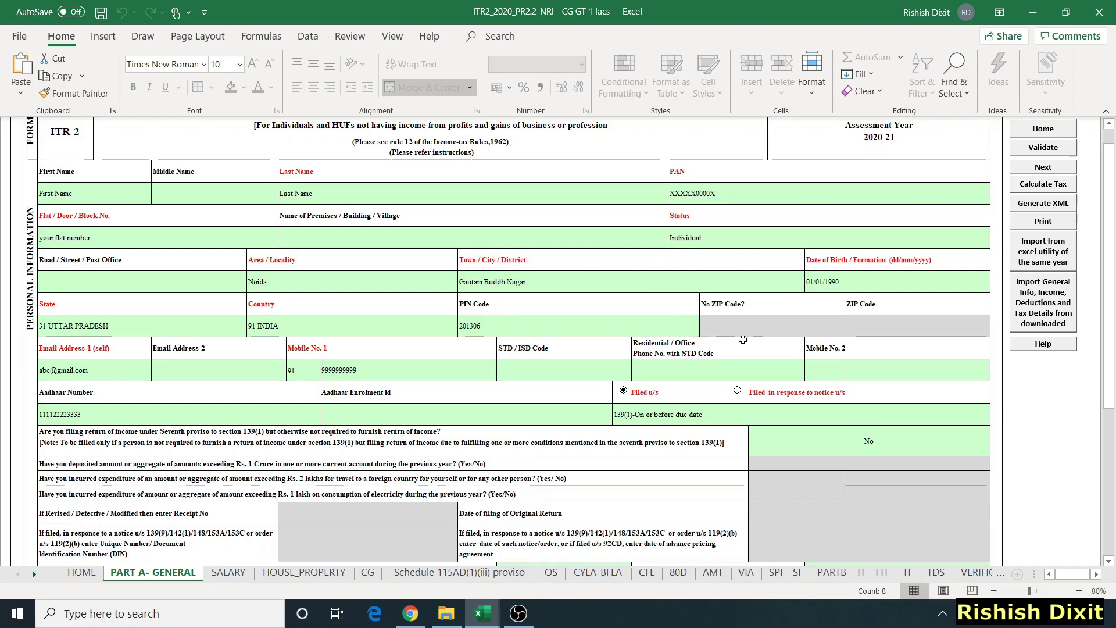
- Open the salary schedule and check the nature of salary options for the first employer's Basic Salary entry
left_click(218, 571)
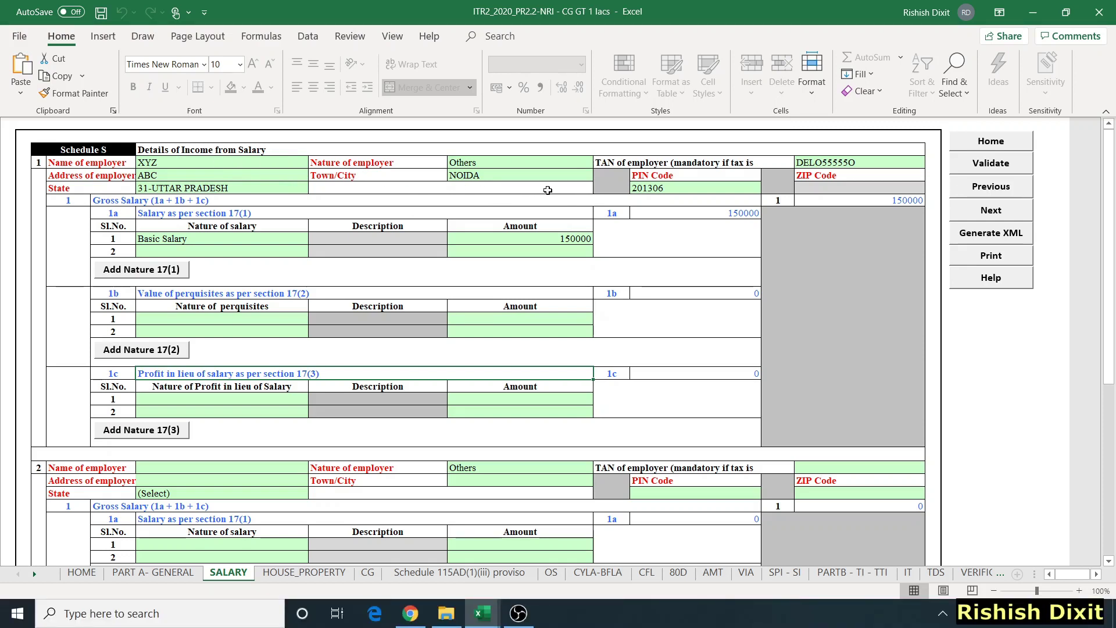
left_click(295, 240)
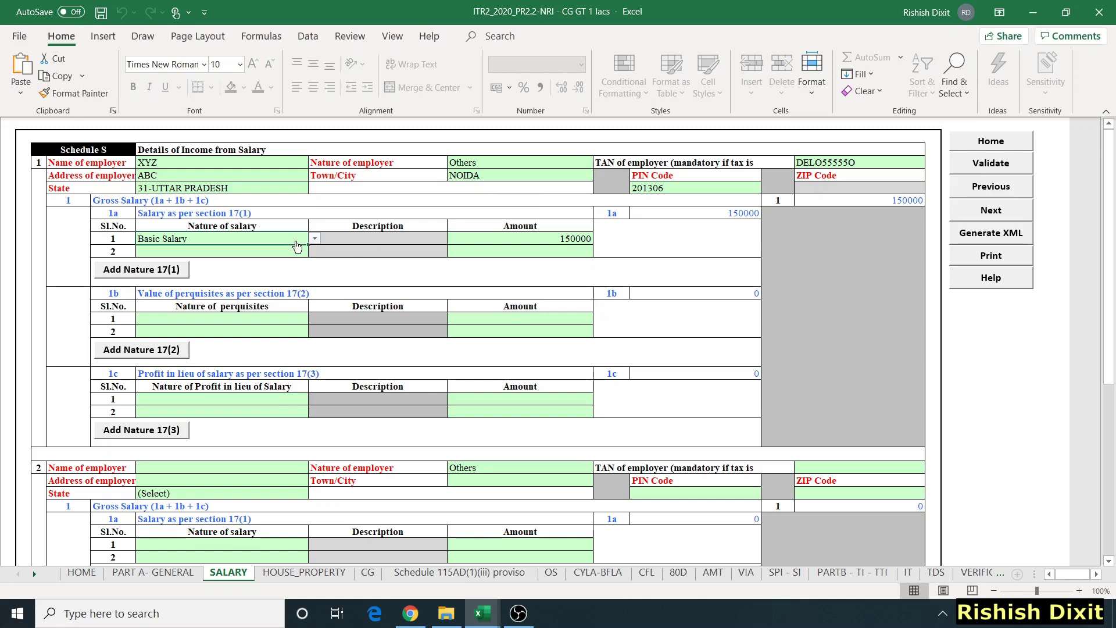
left_click(315, 237)
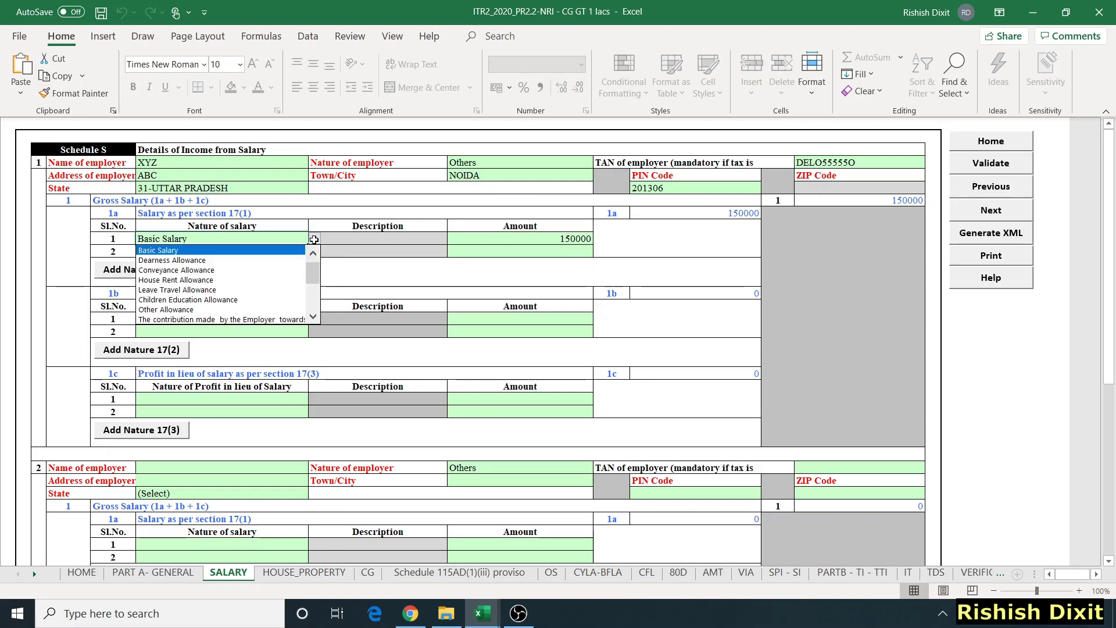
left_click(314, 239)
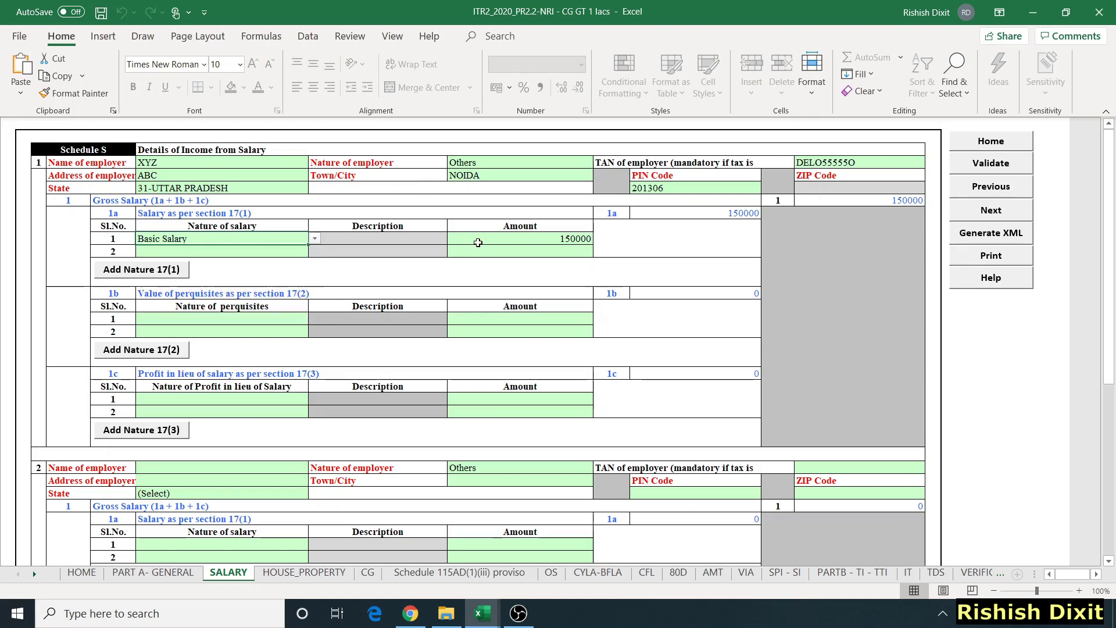
- In the house property schedule, set the first co-owner's percentage share in the property to 30
left_click(304, 572)
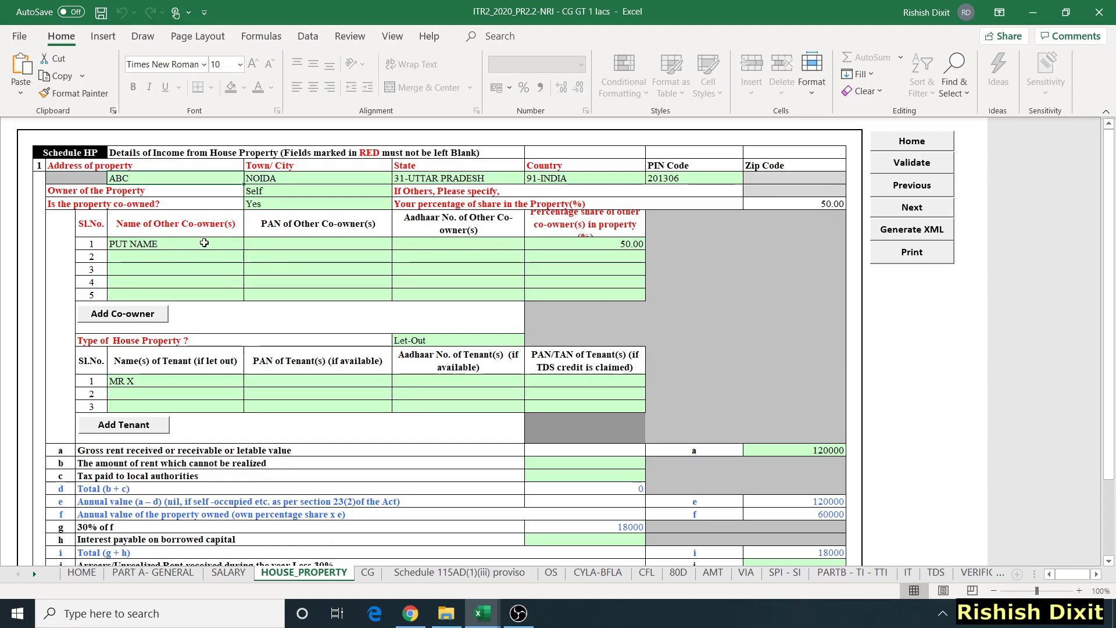
left_click(608, 243)
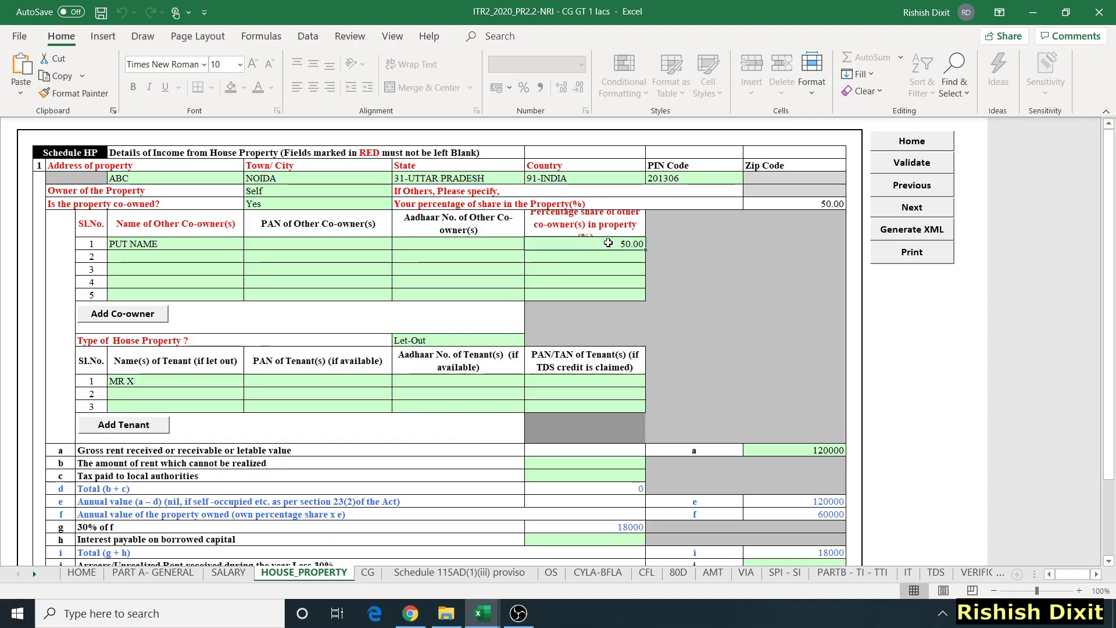
type("30")
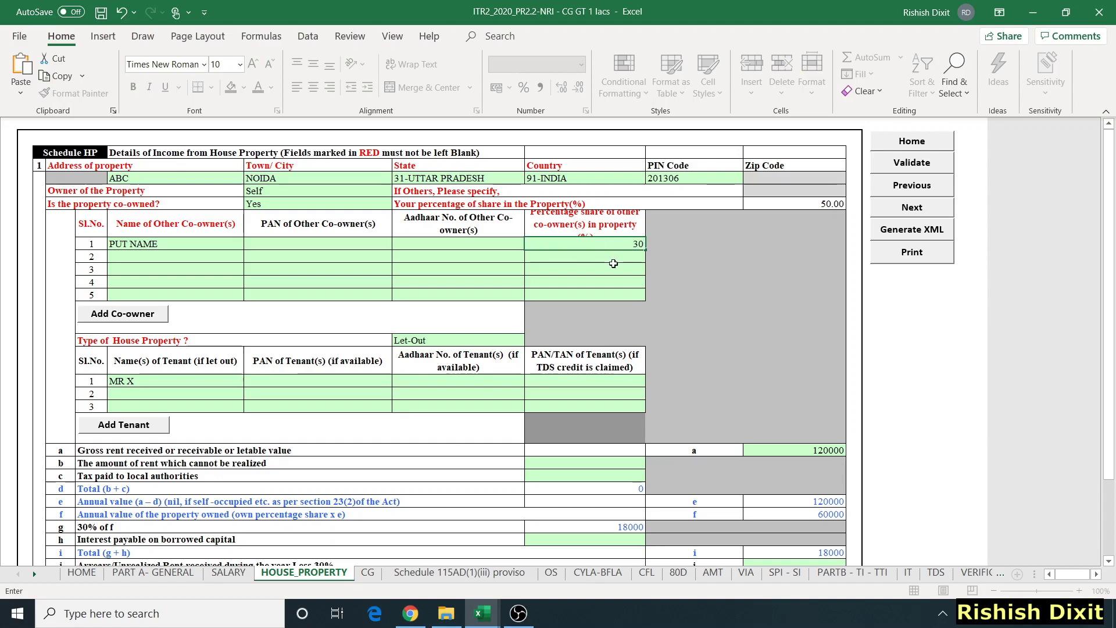
left_click(613, 263)
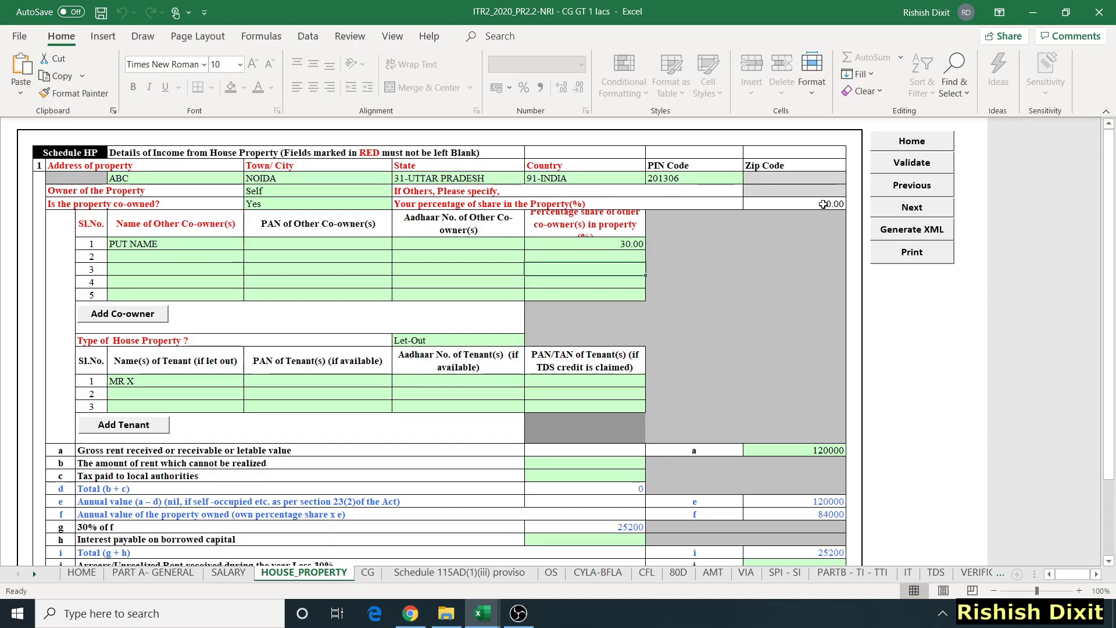
- Set the first co-owner's percentage share in the house property to 50
left_click(611, 245)
type("50")
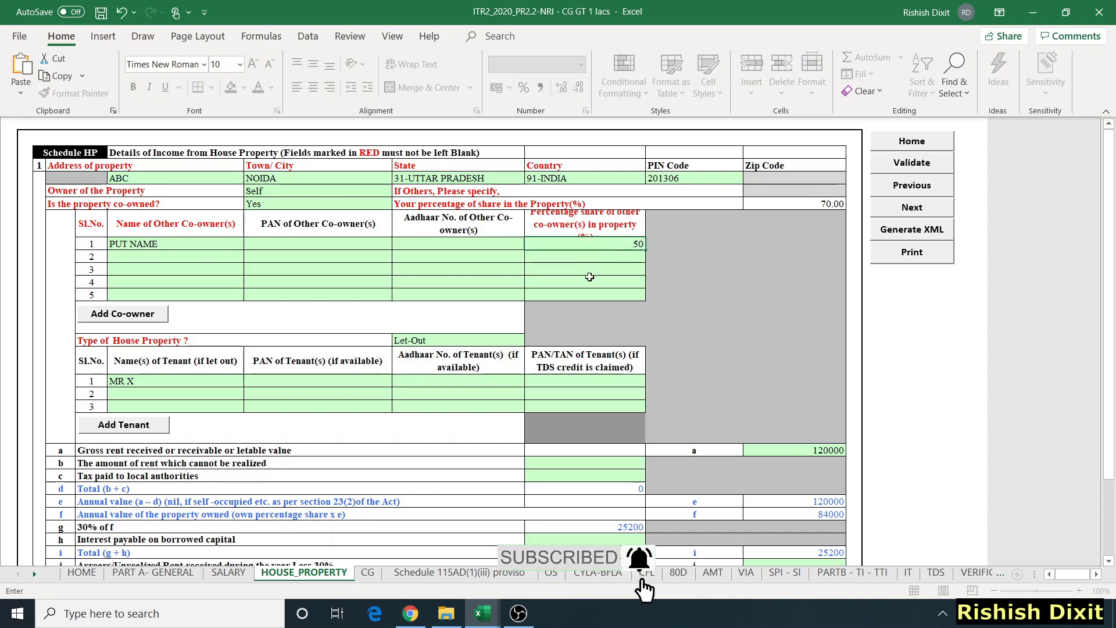
left_click(589, 277)
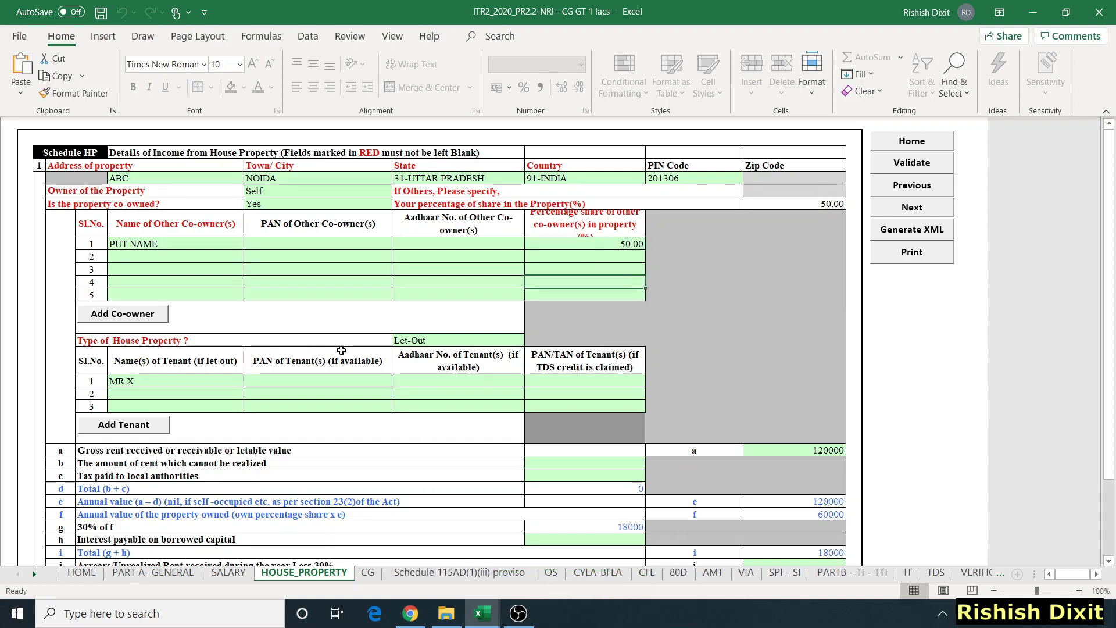
- Check the house property type selection and review the rental income computation down to the income from house property
left_click(436, 343)
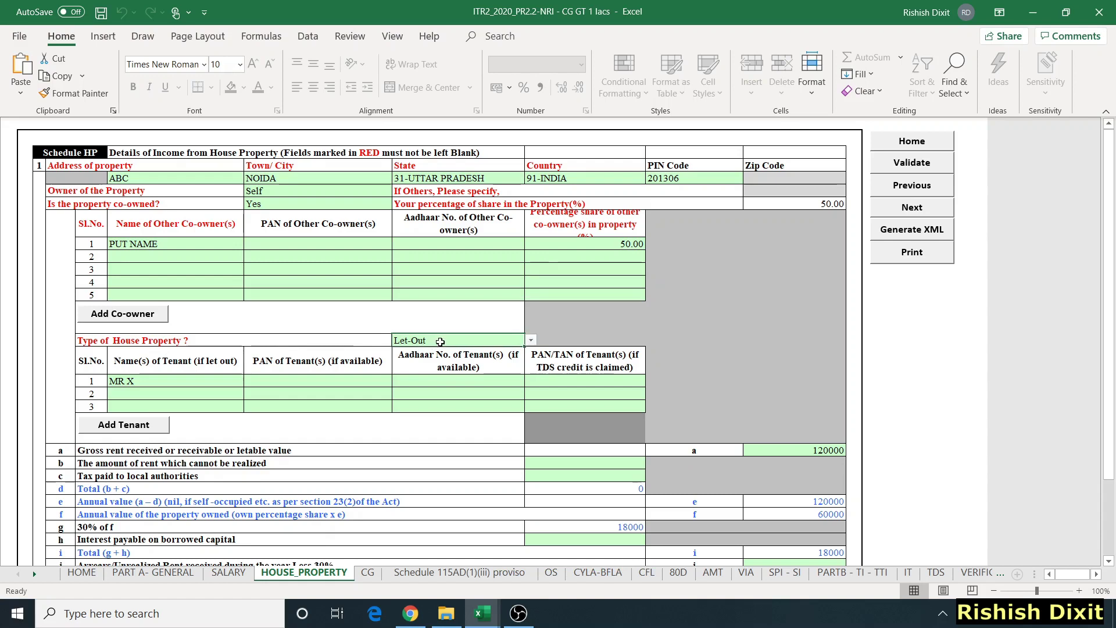
left_click(531, 340)
key("Escape")
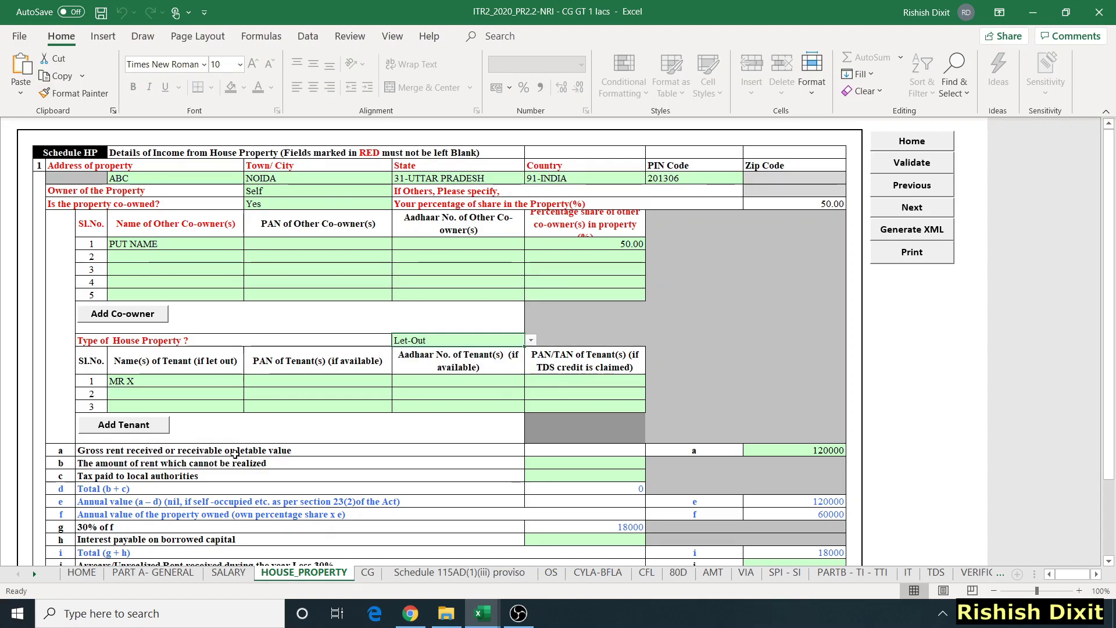
scroll(720, 459, "down", 2)
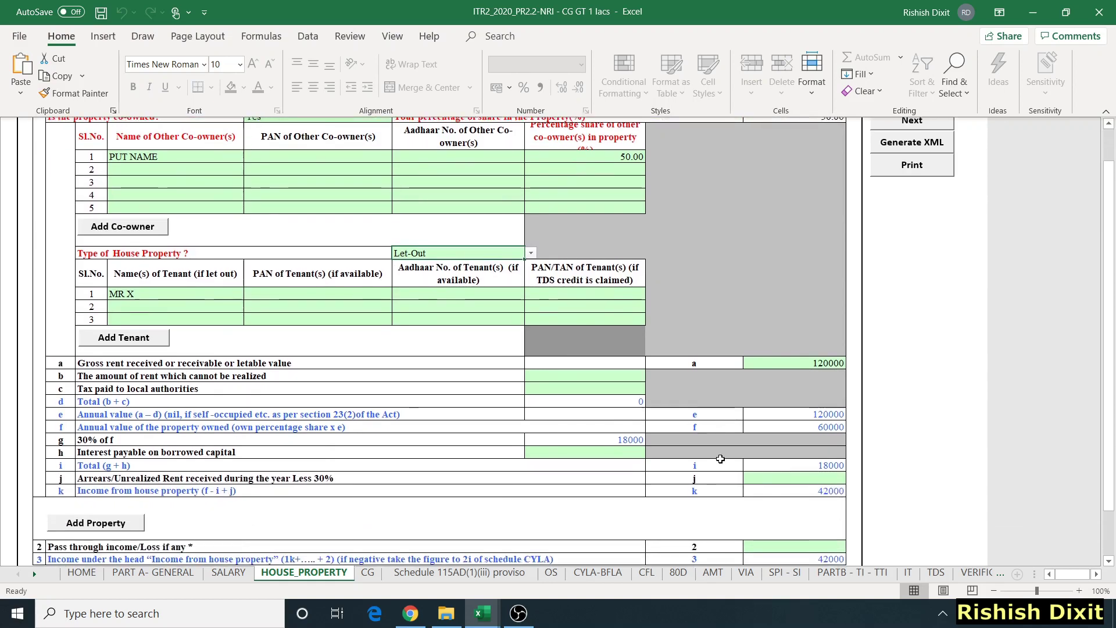
scroll(720, 459, "down", 1)
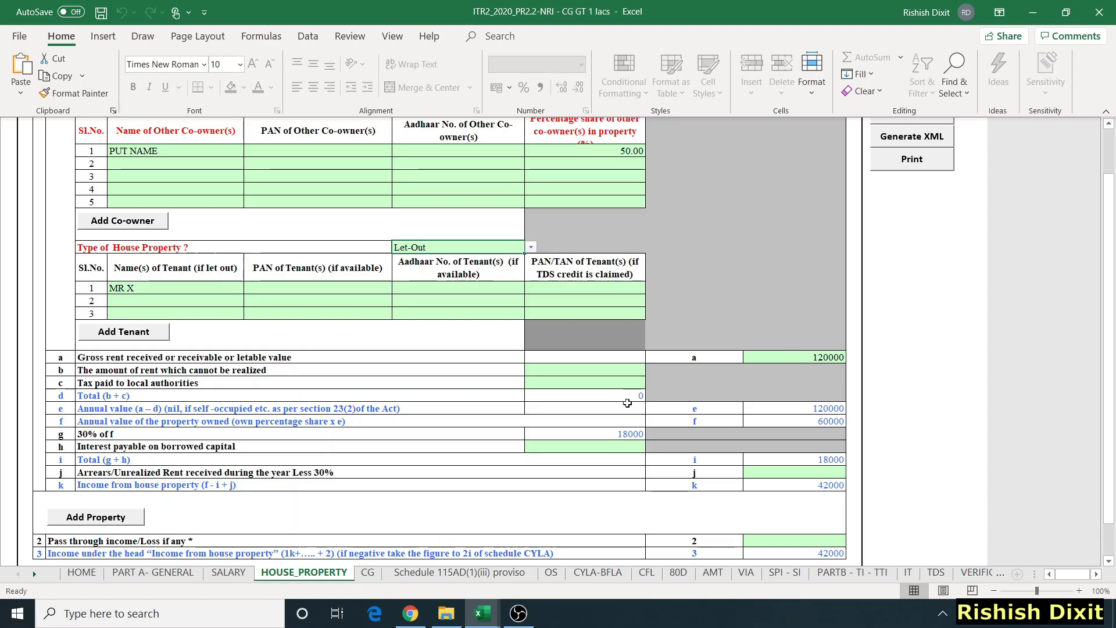
scroll(627, 403, "up", 1)
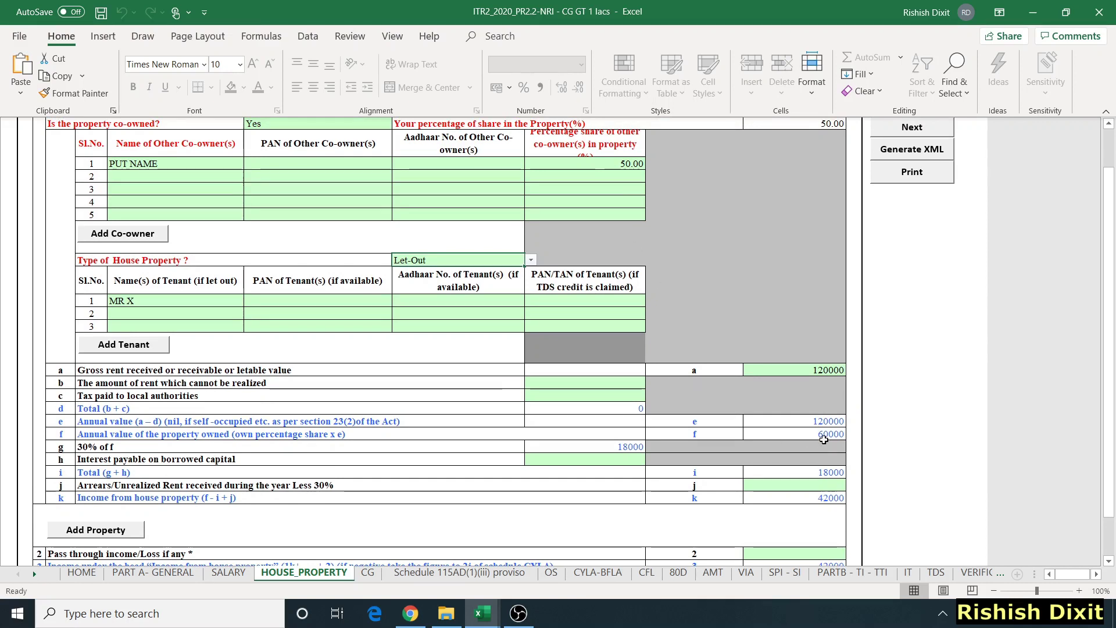
- Change the first co-owner's percentage share in the property to 30
left_click(611, 158)
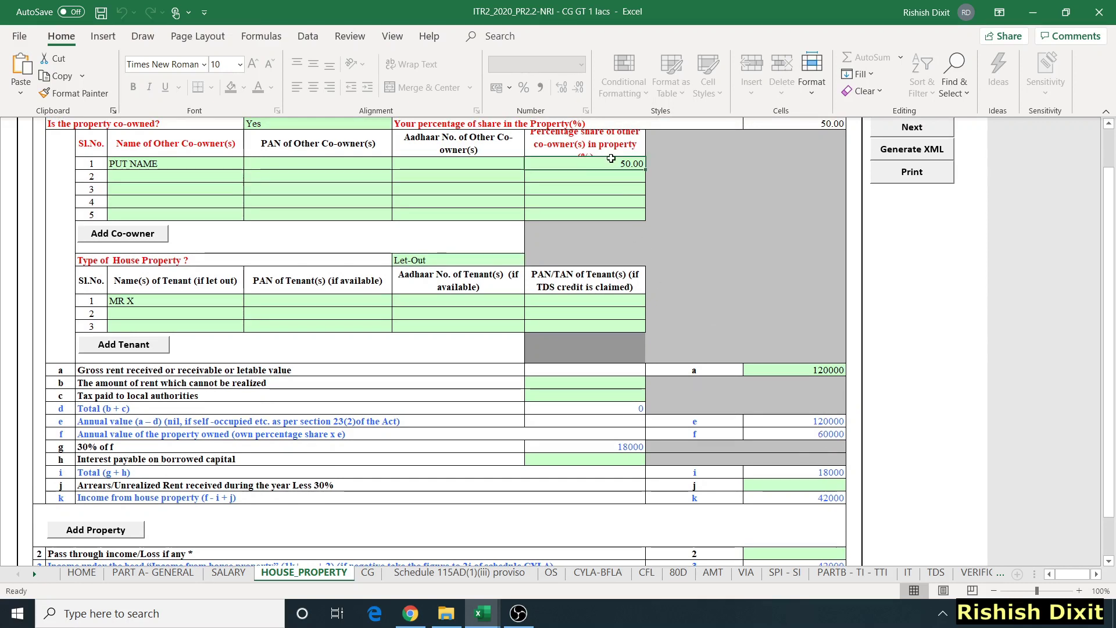
type("30")
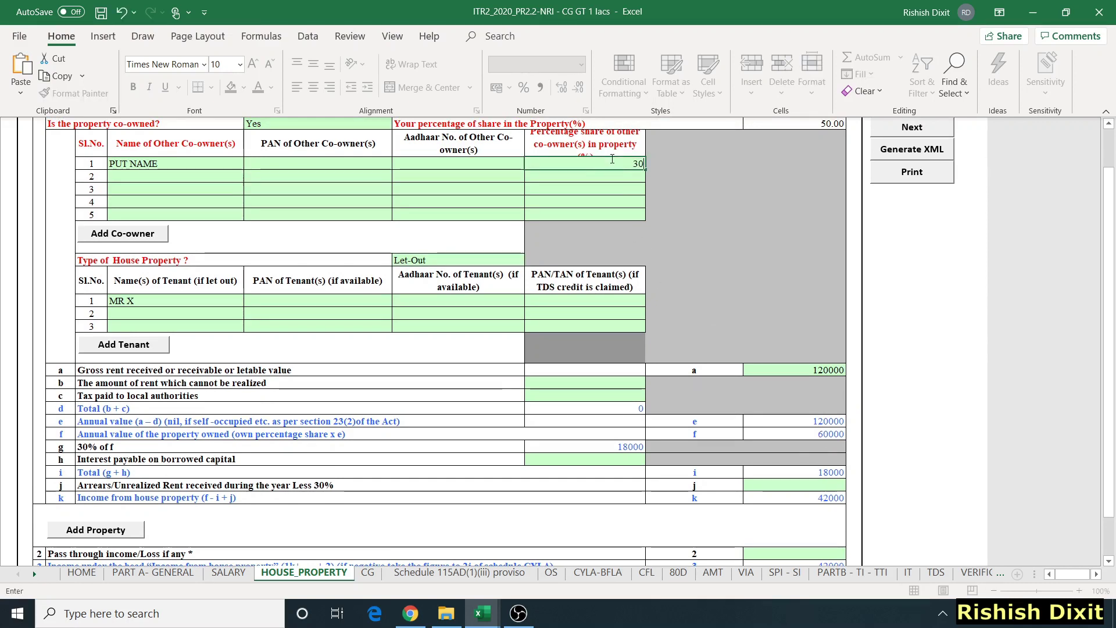
left_click(599, 190)
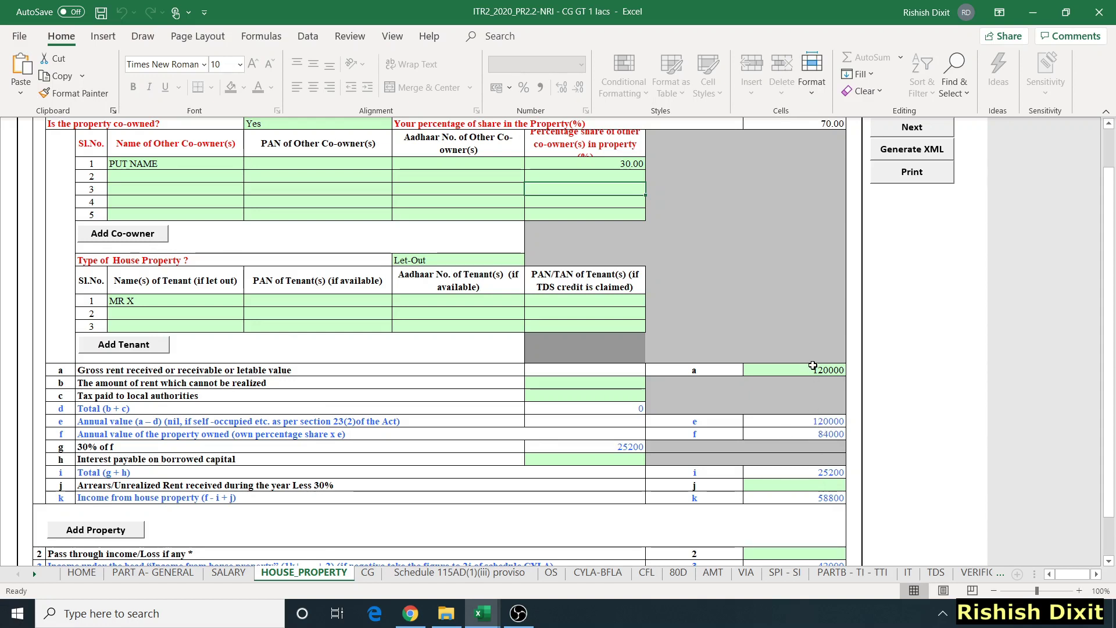
- Set the first co-owner's percentage share back to 50
left_click(619, 166)
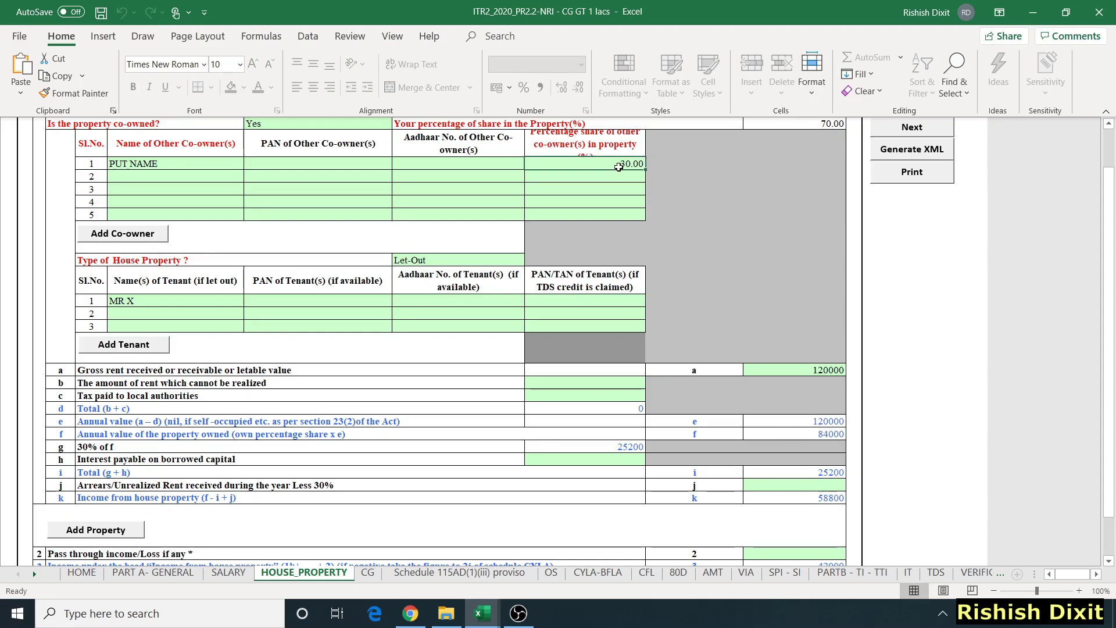
type("50")
key("Return")
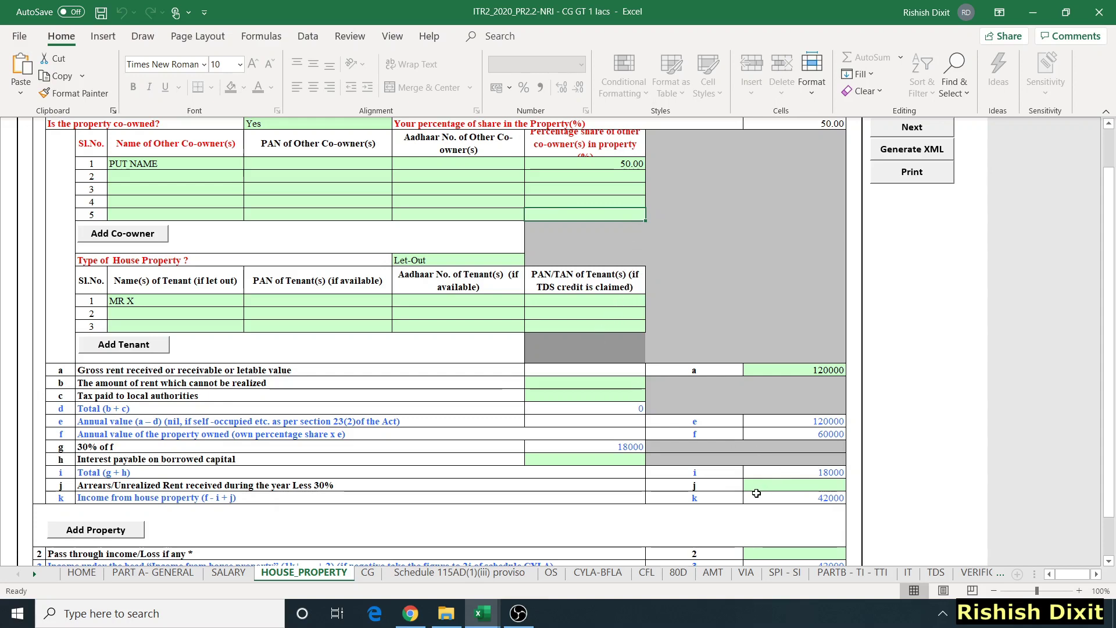
- View the loss set-off table in the capital gains schedule and check the list of applicable schedules on the home sheet
scroll(756, 493, "down", 1)
left_click(368, 572)
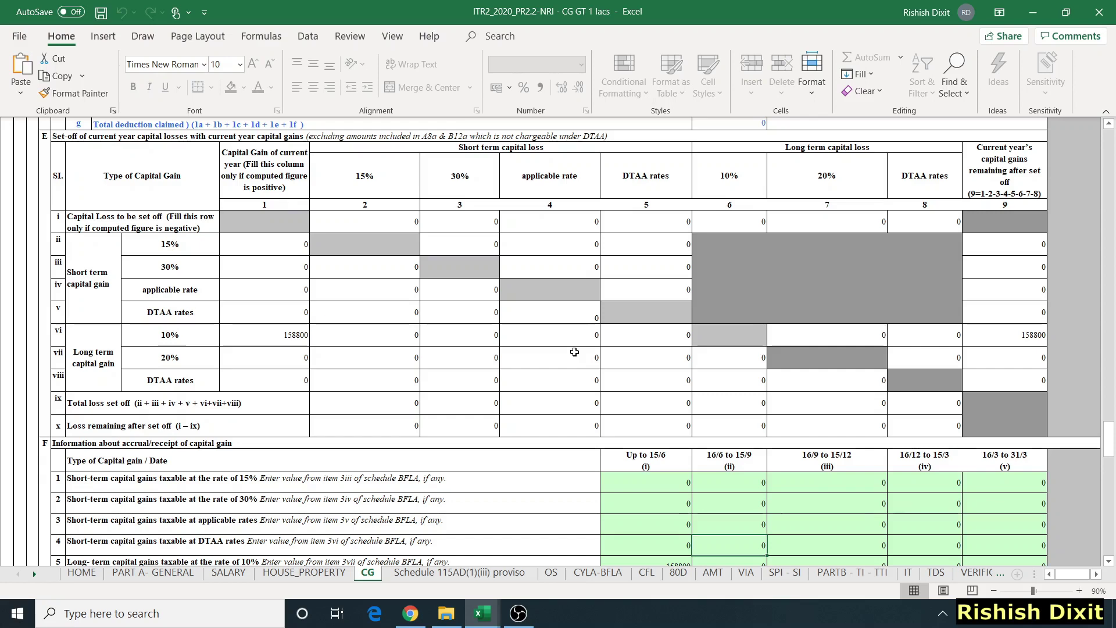
left_click(81, 572)
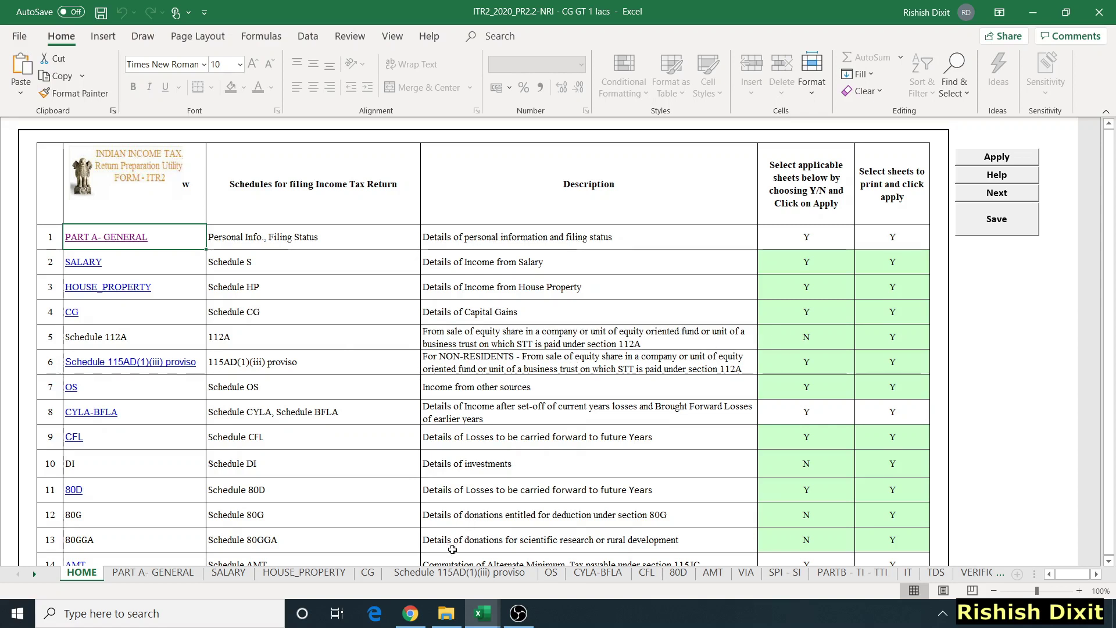
- Examine the share sale entry in Schedule 115AD(1)(iii) proviso across all columns, from ISIN code to the balance
left_click(447, 573)
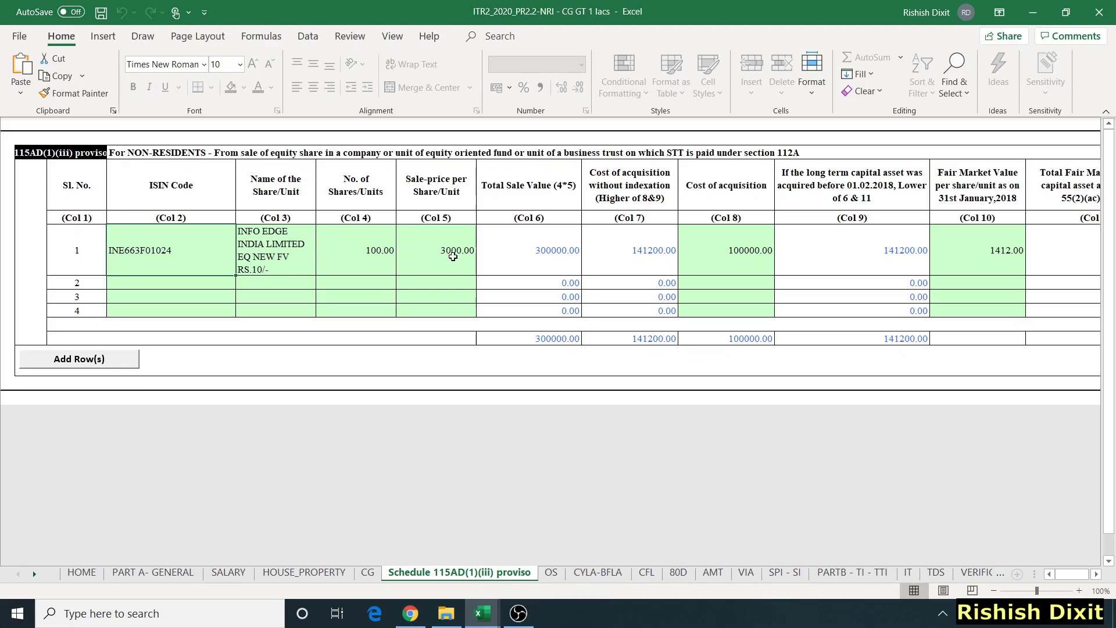
scroll(737, 254, "right", 3)
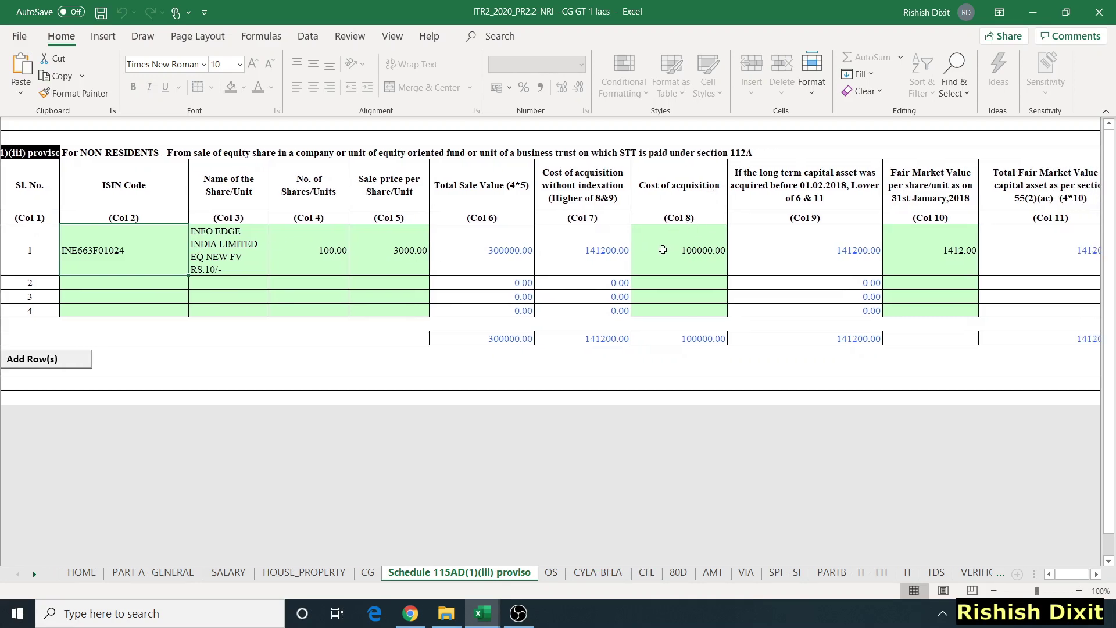
scroll(732, 285, "right", 3)
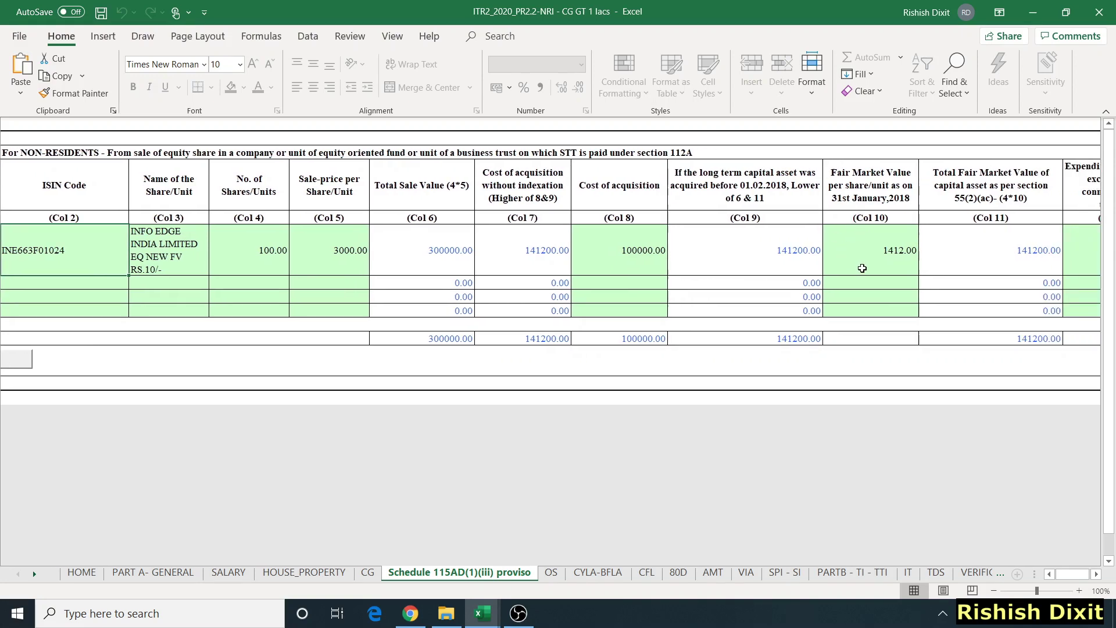
scroll(860, 270, "right", 5)
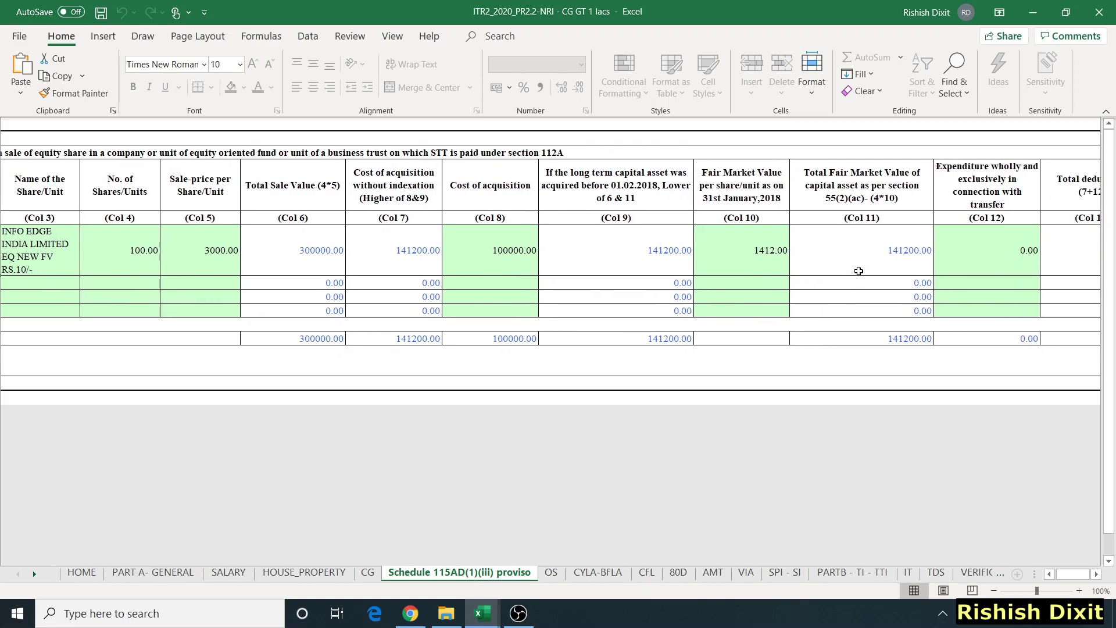
scroll(859, 271, "right", 3)
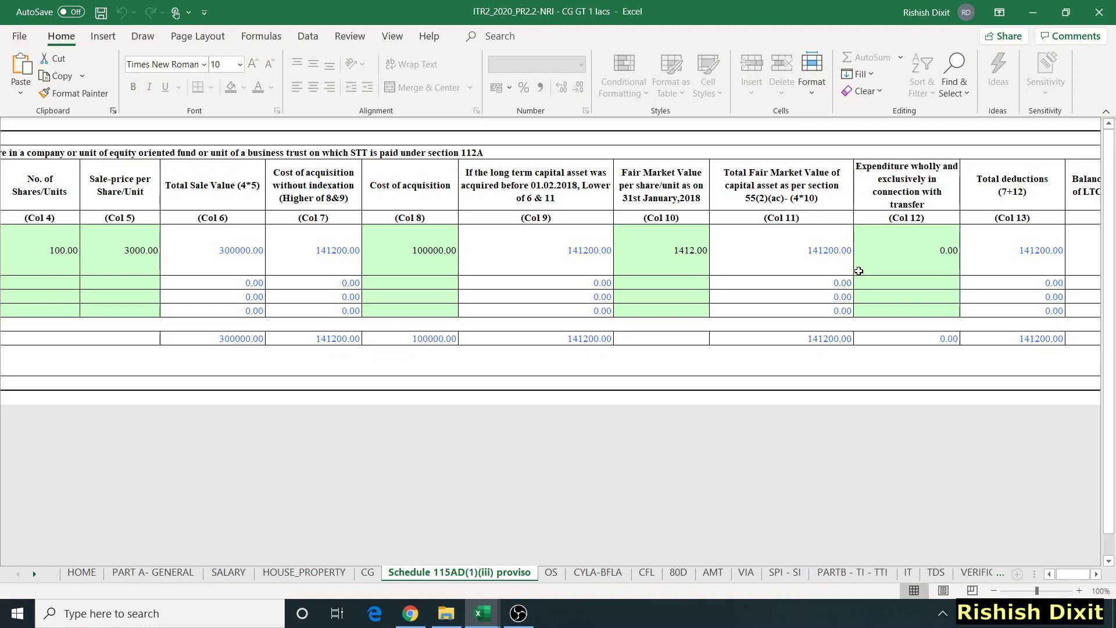
scroll(859, 271, "right", 6)
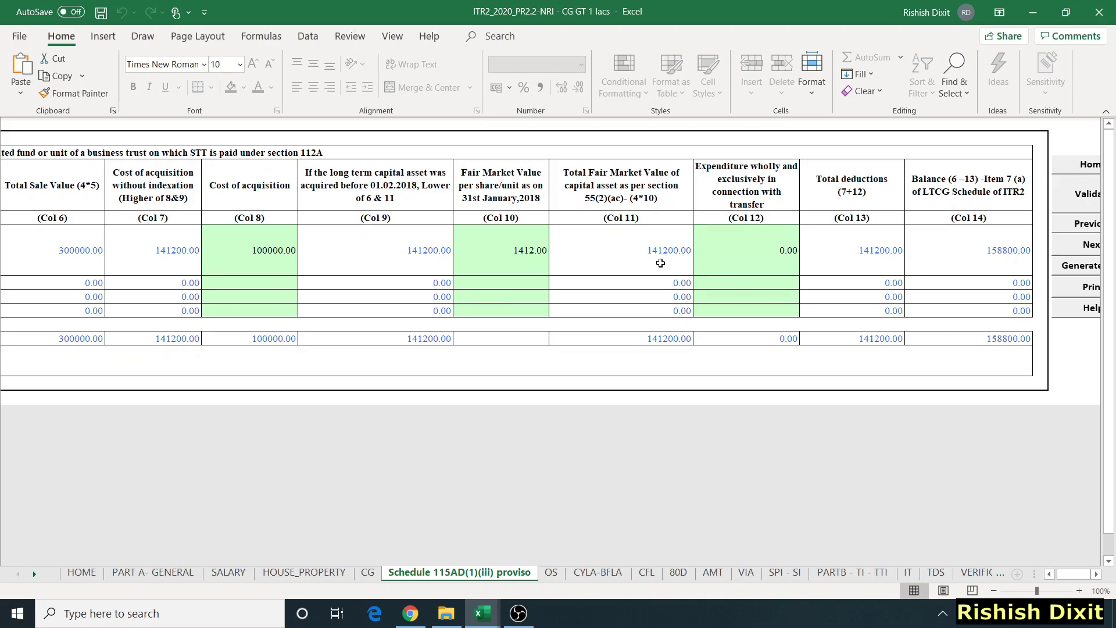
scroll(661, 263, "left", 3)
scroll(660, 262, "left", 1)
scroll(660, 262, "left", 3)
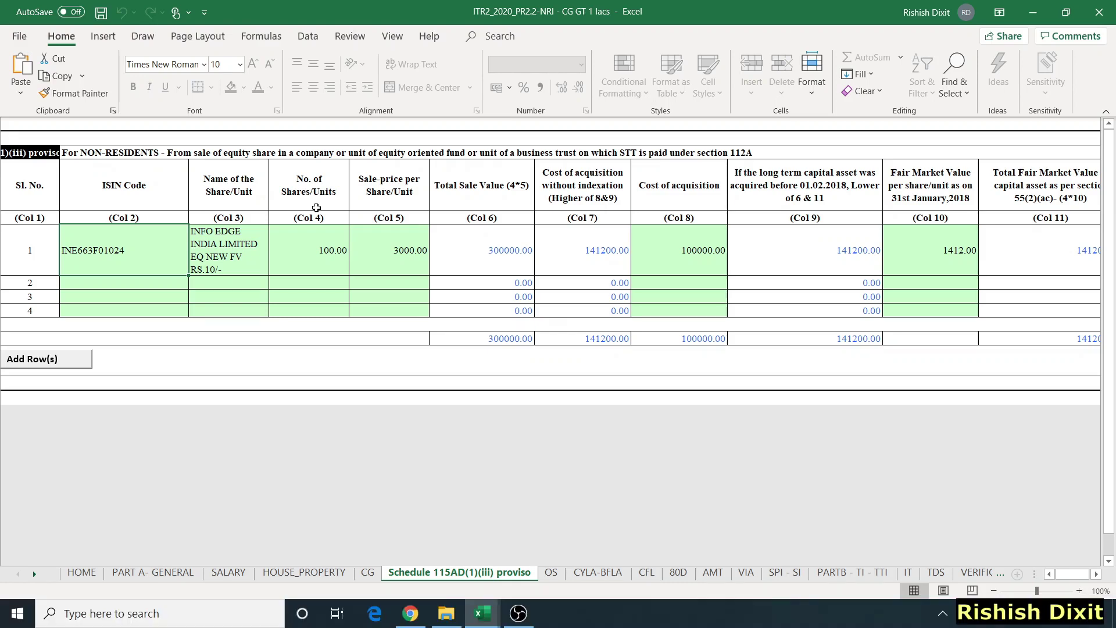
scroll(317, 208, "right", 3)
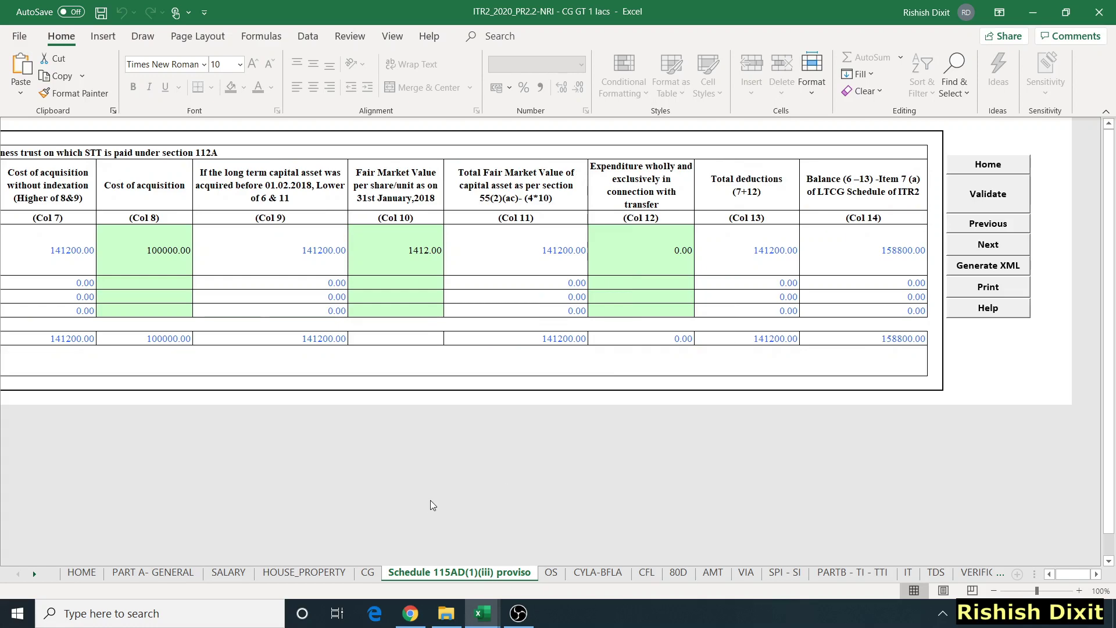
- In the capital gains schedule, review the non-resident section 112A gain, the loss set-off table and the accrual period details
left_click(367, 573)
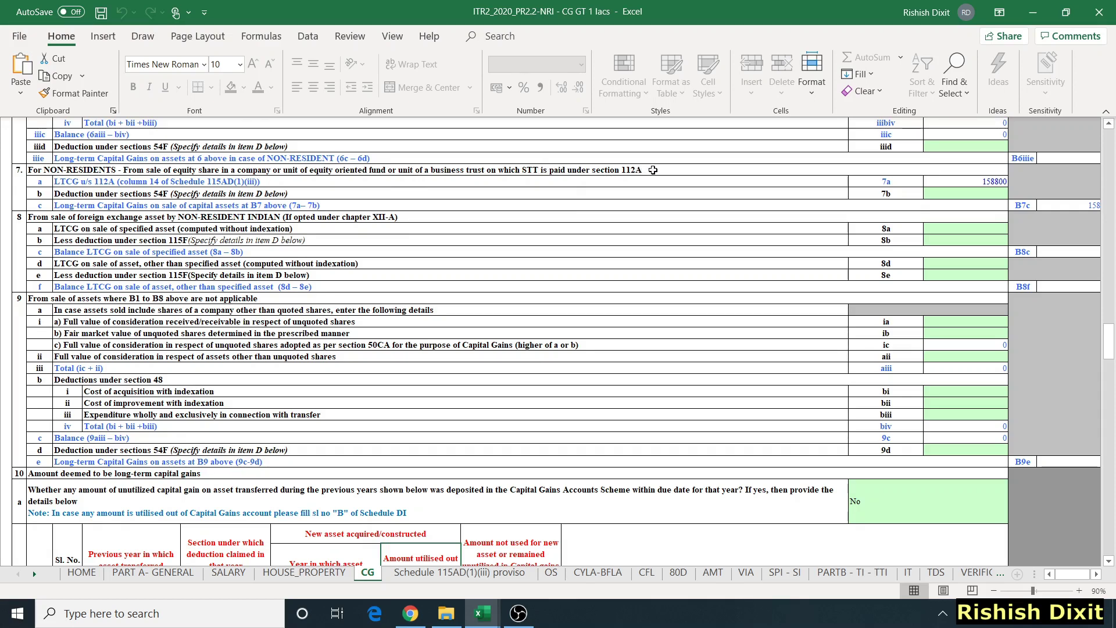
scroll(869, 221, "right", 2)
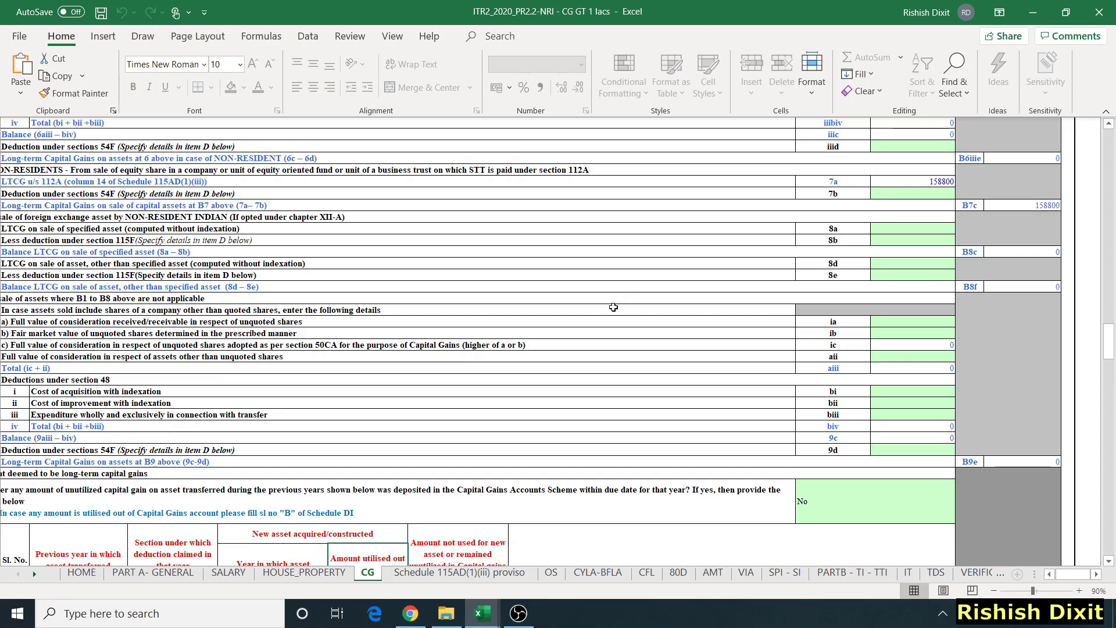
scroll(690, 321, "down", 20)
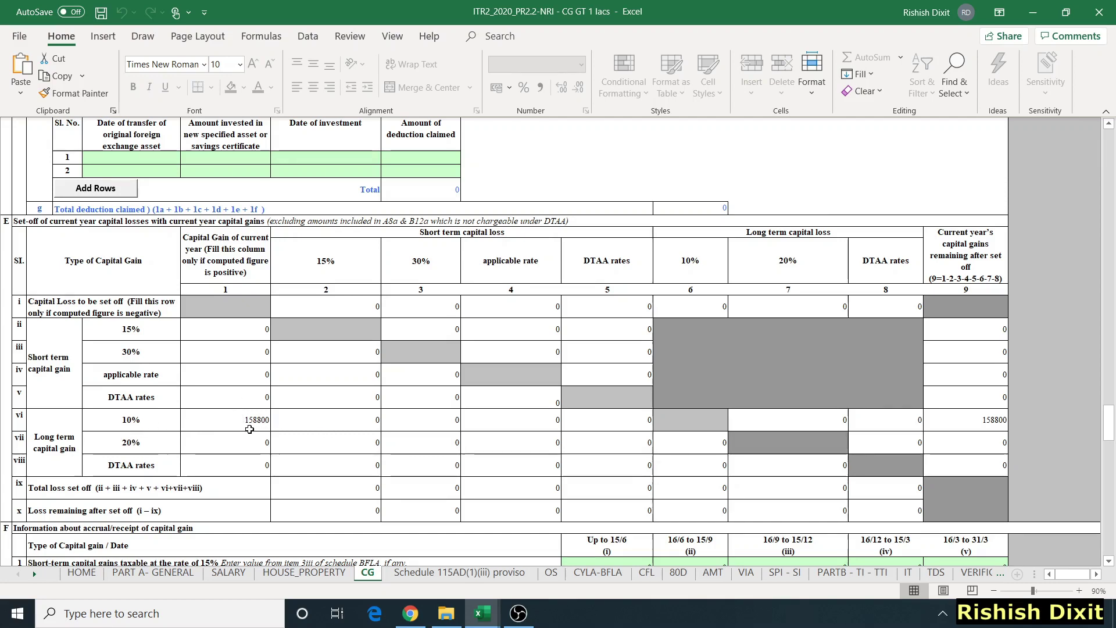
scroll(407, 447, "down", 3)
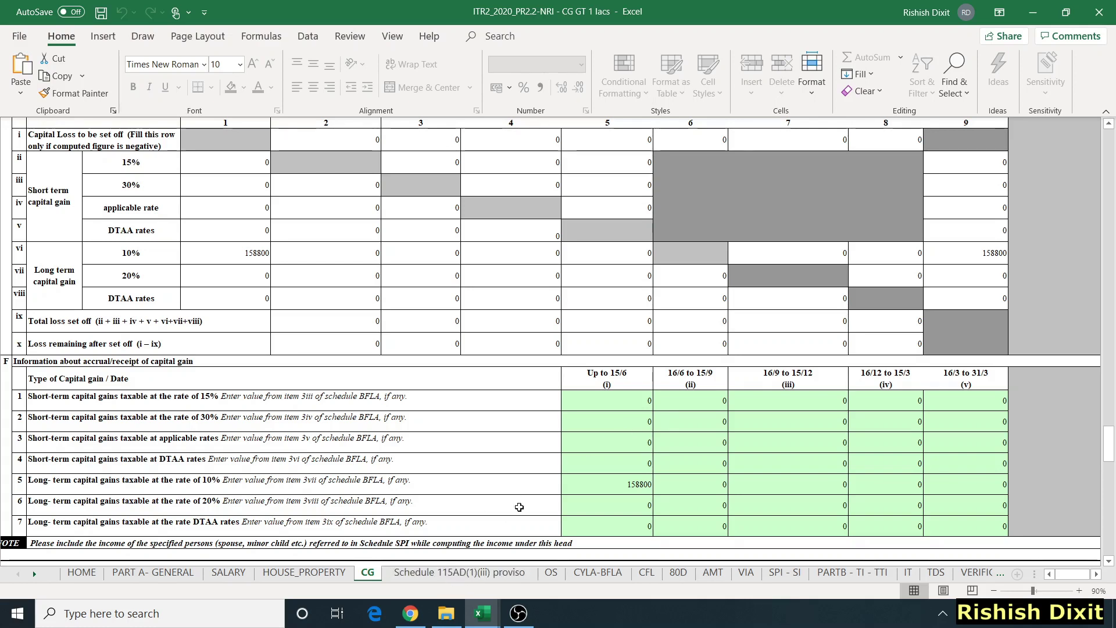
- Look through the capital gains schedule's short-term items and the long-term gain section for land or building
scroll(634, 465, "up", 15)
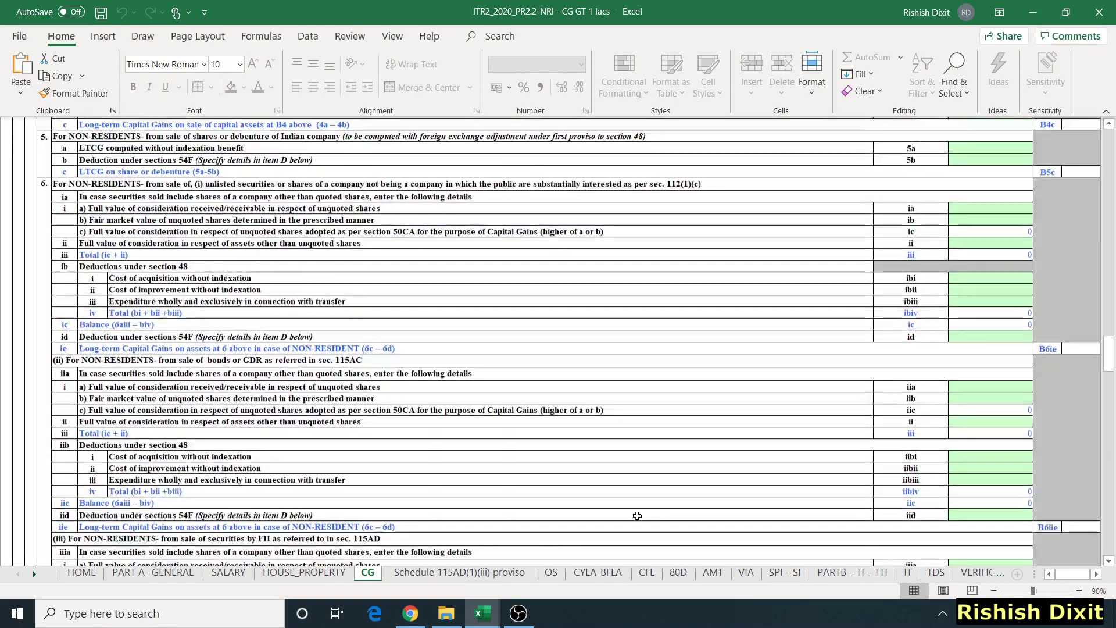
scroll(637, 516, "up", 20)
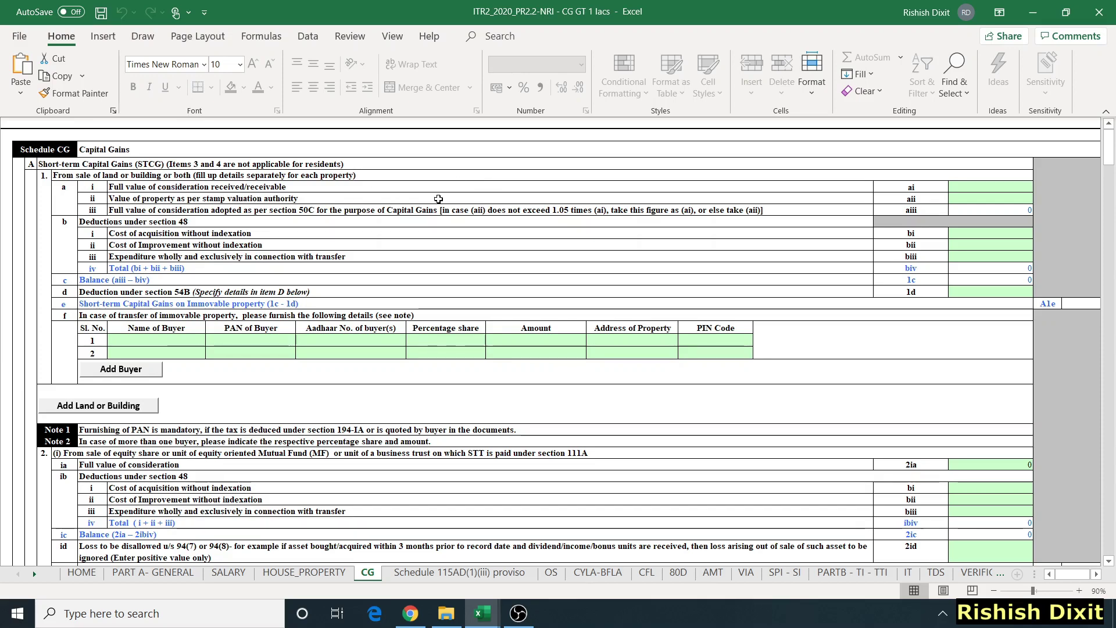
scroll(480, 323, "down", 7)
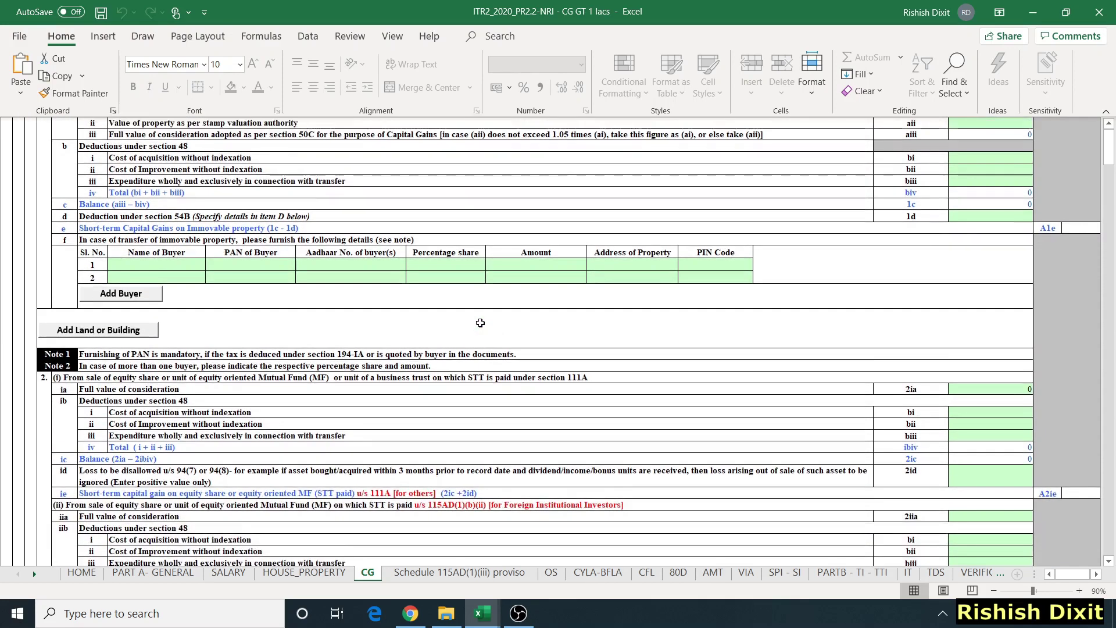
scroll(481, 323, "down", 2)
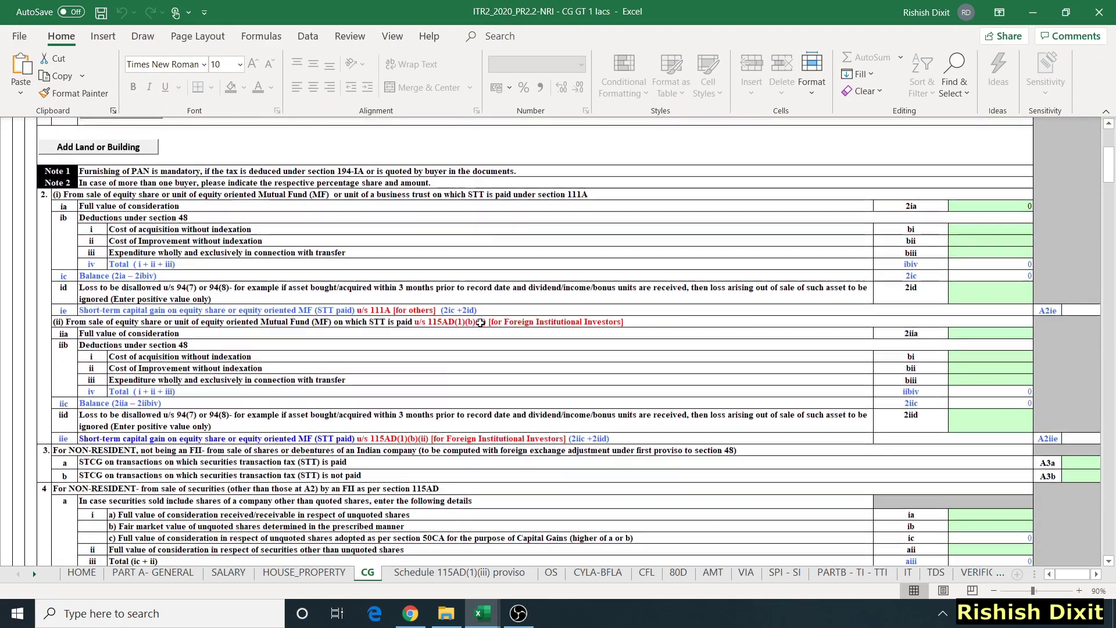
scroll(481, 323, "down", 5)
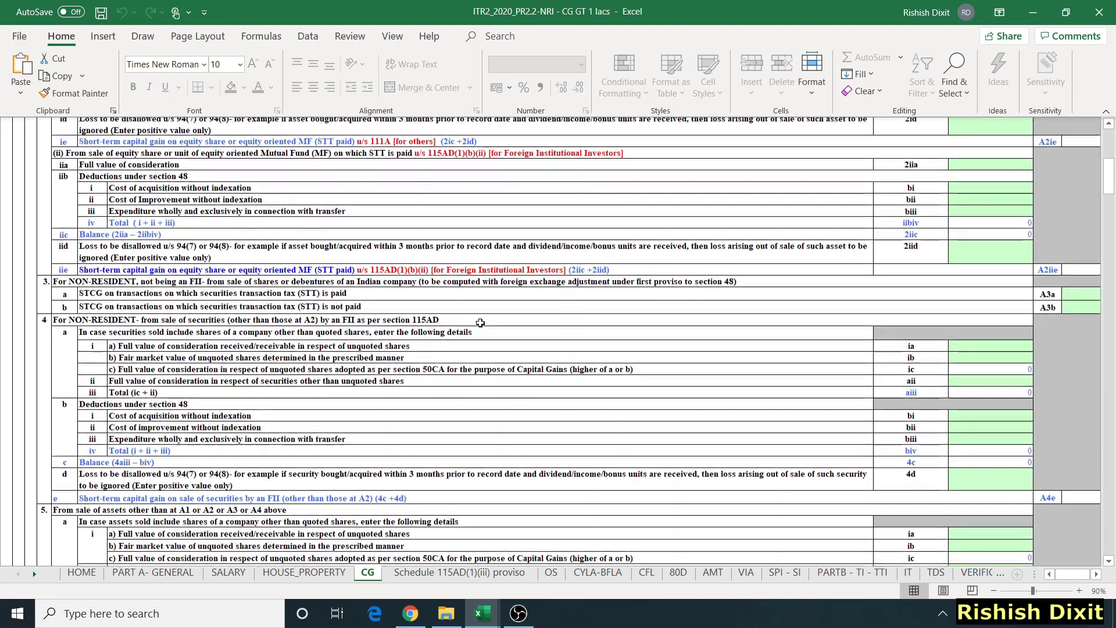
scroll(480, 323, "down", 1)
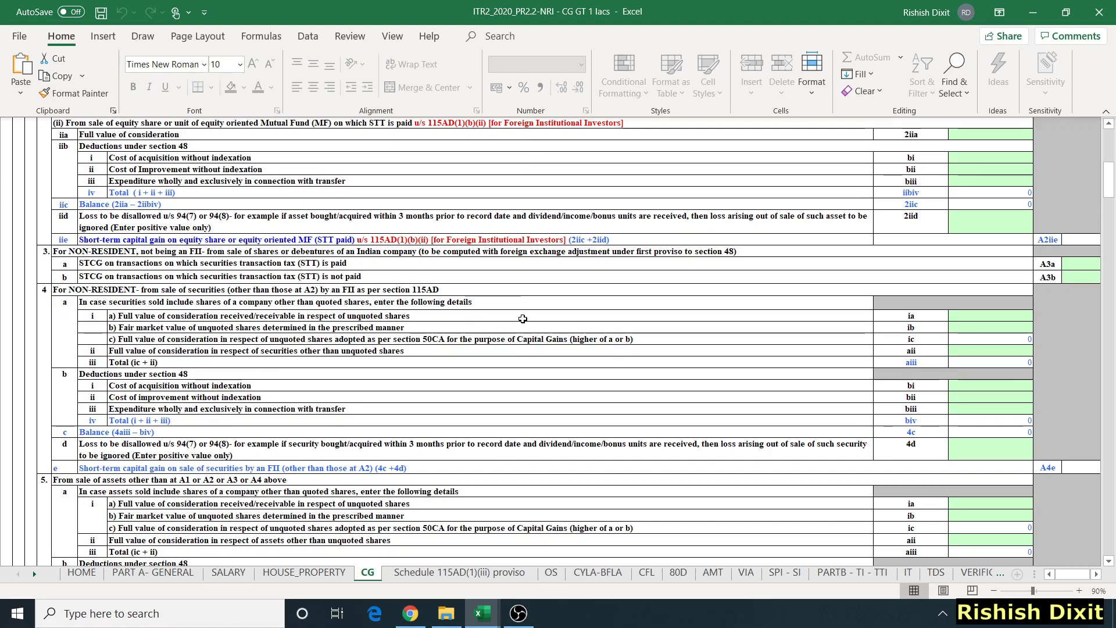
scroll(523, 318, "down", 4)
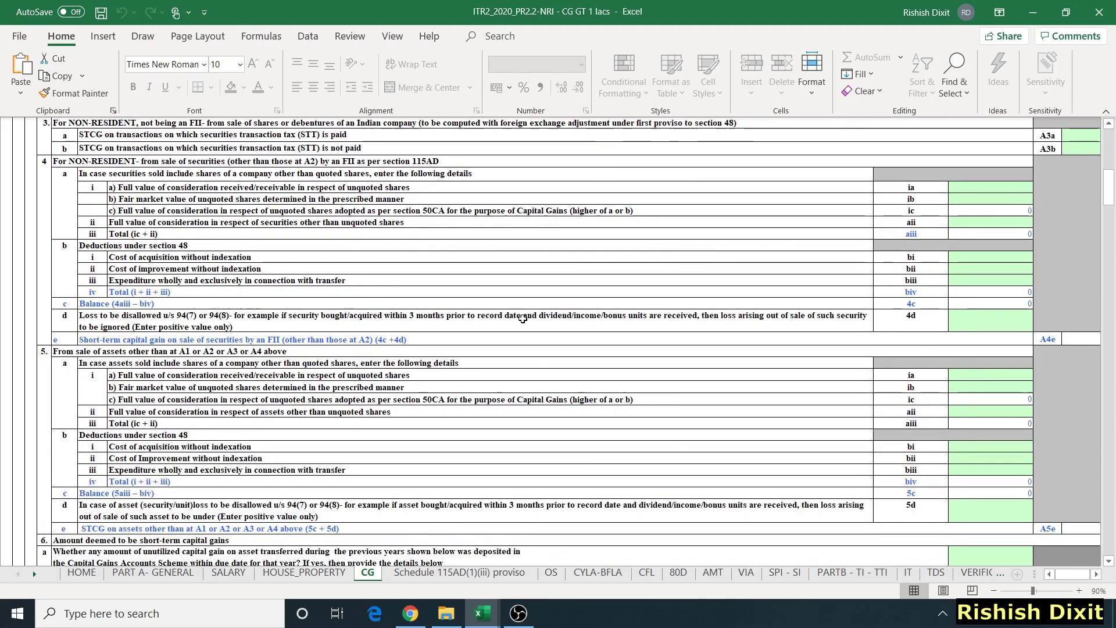
scroll(522, 318, "down", 20)
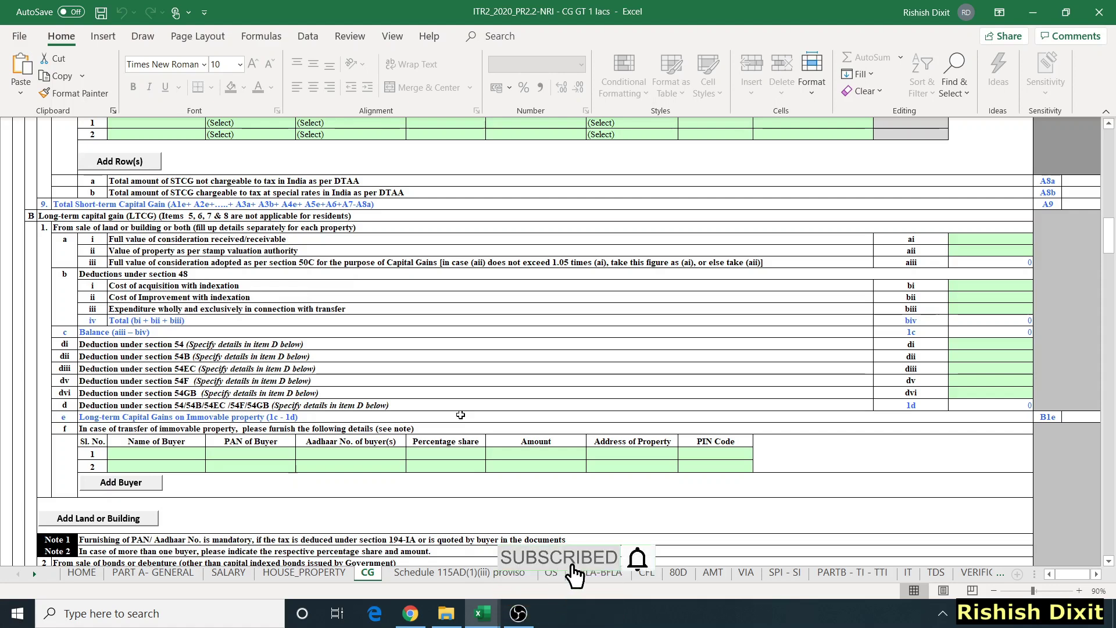
- Review Schedule OS, from interest on deposits and other gross income down to income chargeable at special rates
left_click(551, 572)
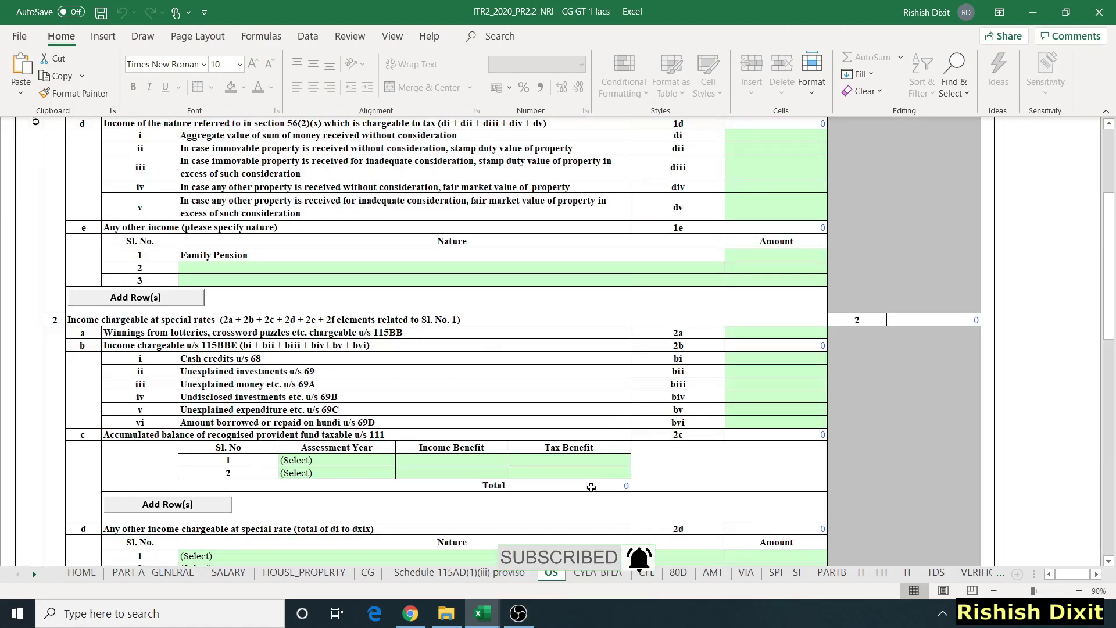
scroll(631, 289, "up", 3)
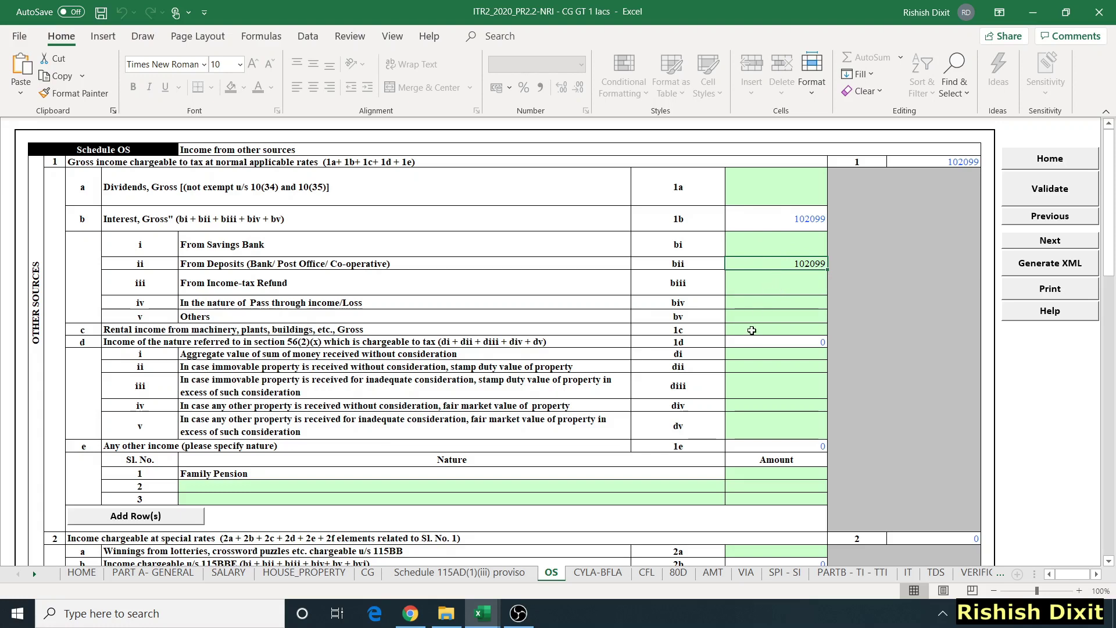
scroll(752, 349, "down", 5)
- Review the Chapter VI-A deductions in Schedule VI-A, from the 80C entry down to the total deductions
left_click(746, 572)
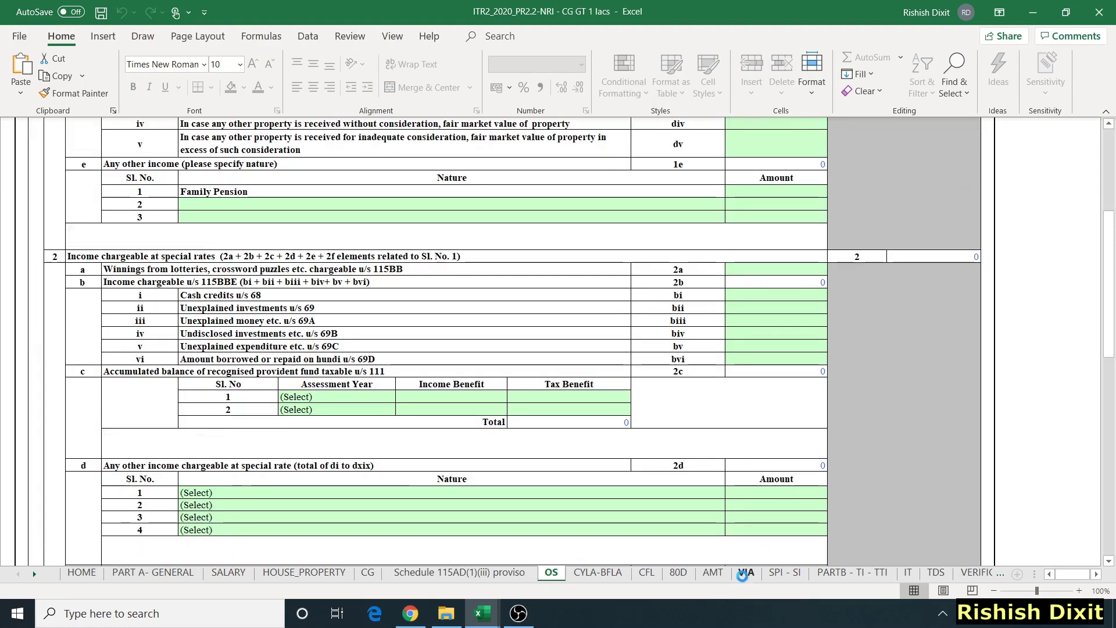
scroll(743, 436, "down", 2)
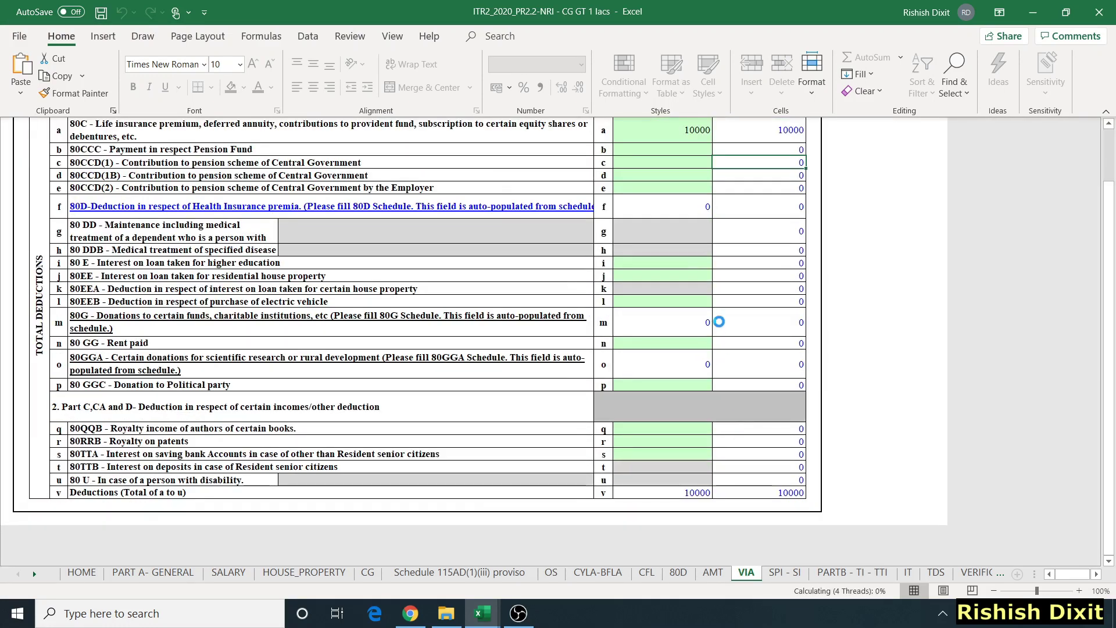
scroll(725, 260, "up", 2)
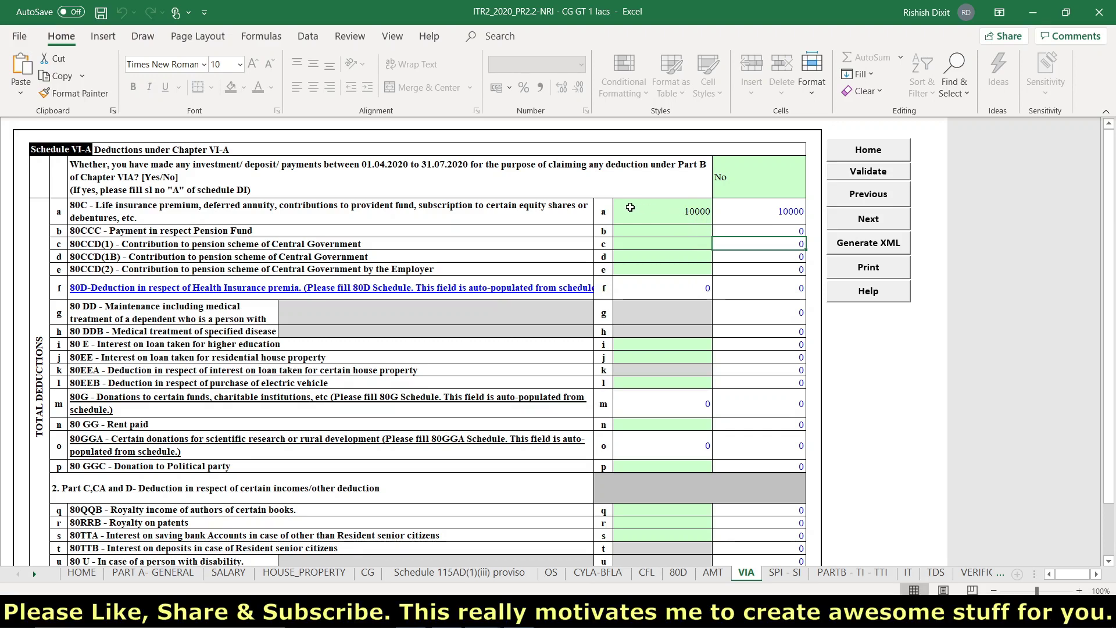
scroll(676, 397, "down", 1)
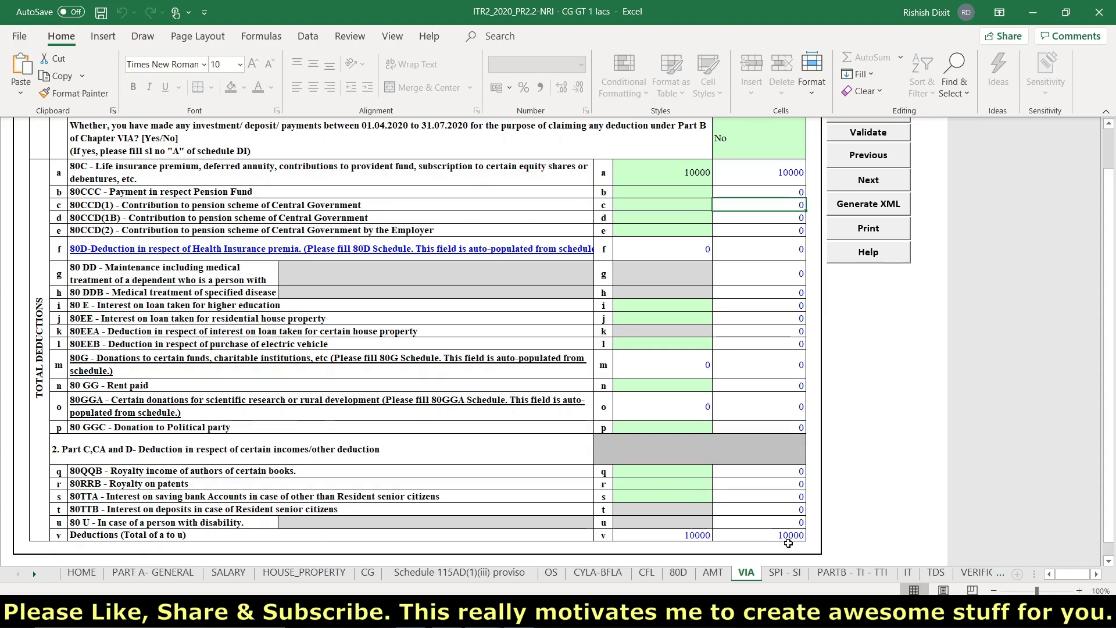
- In Schedule SI, check the section 112A row and the income and tax in the proviso to 115AD(iii) row
left_click(786, 573)
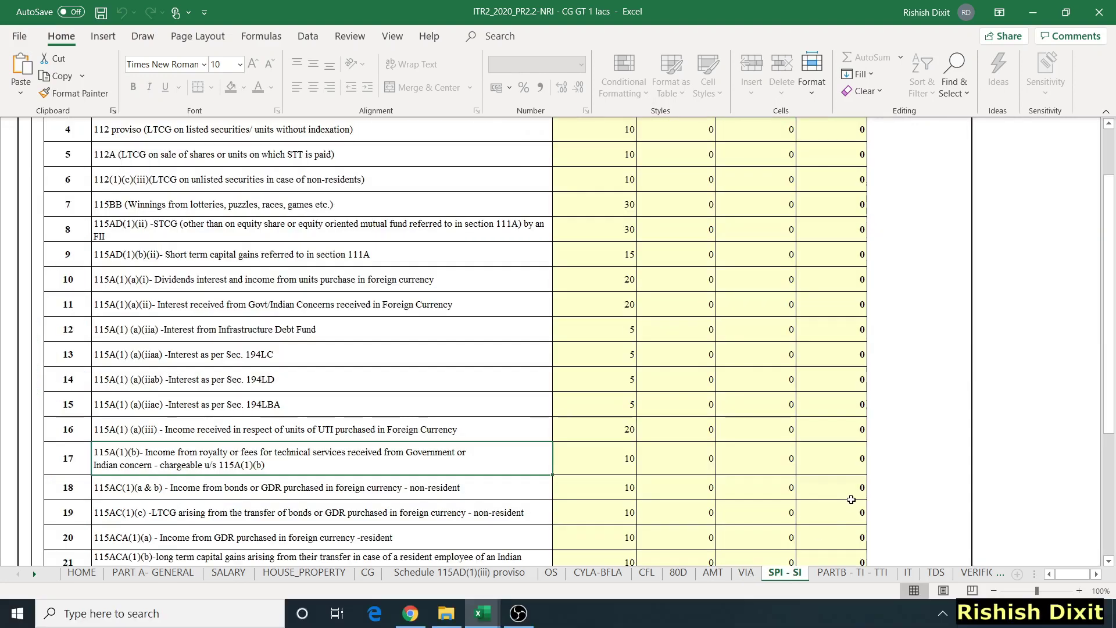
scroll(697, 348, "up", 2)
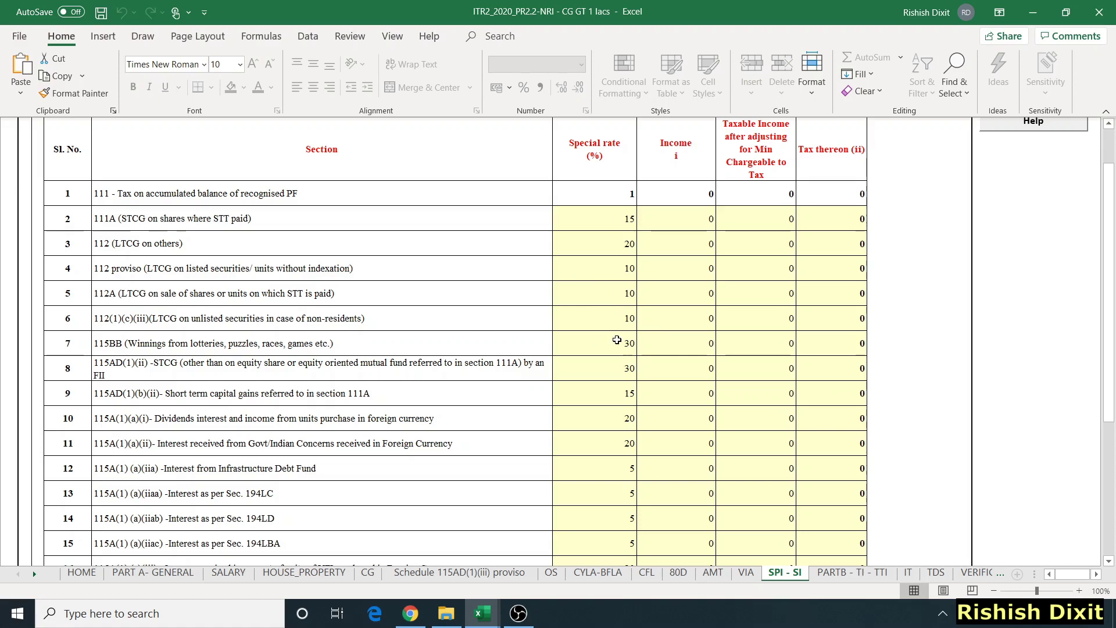
left_click_drag(613, 299, 782, 299)
scroll(654, 370, "down", 2)
scroll(650, 372, "down", 2)
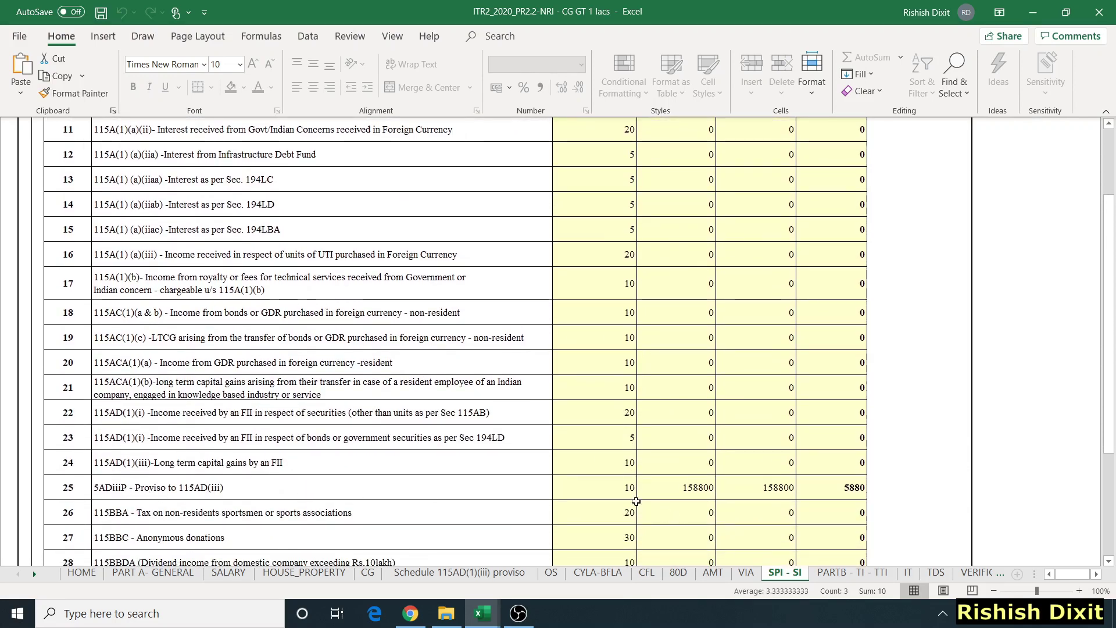
left_click_drag(631, 491, 823, 487)
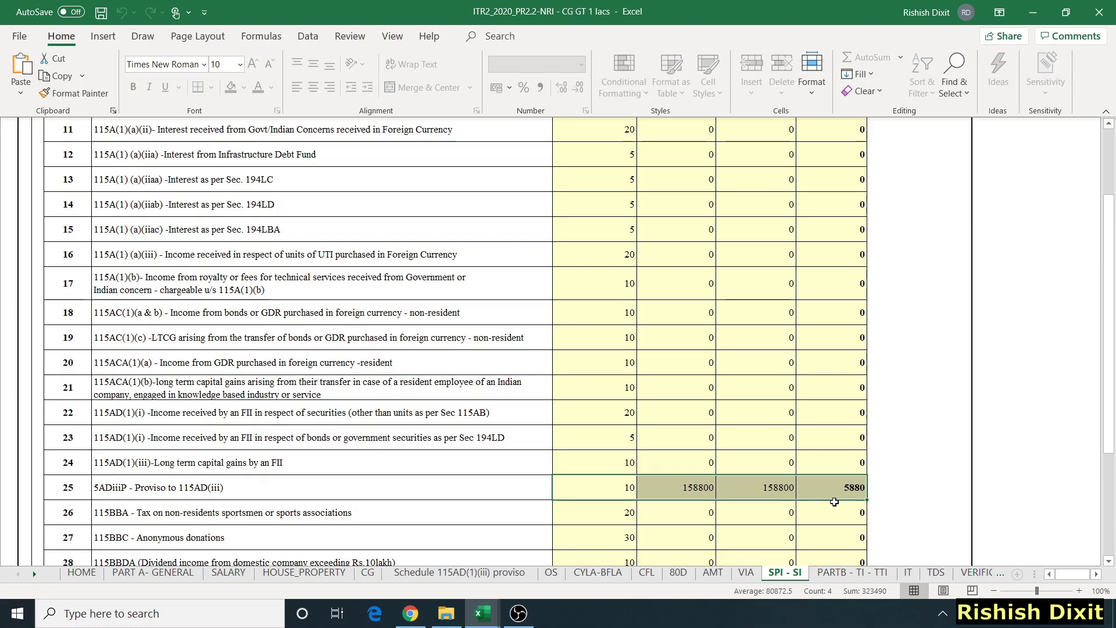
- Dismiss the TDS alert and examine the TDS 2 entries across all columns, from deductor TAN to head of income
left_click(936, 573)
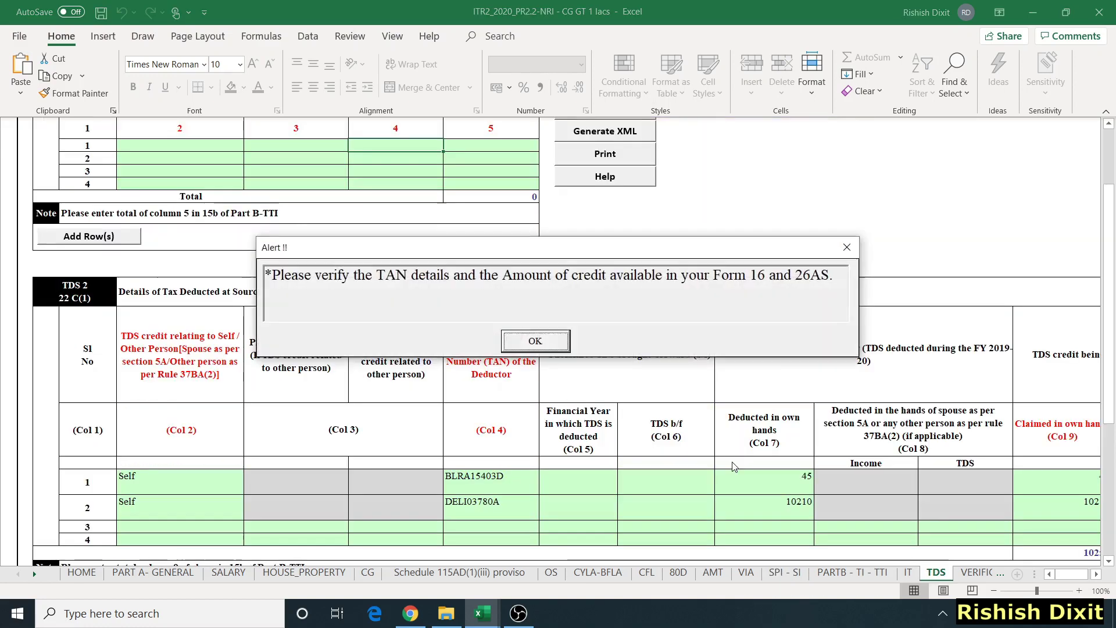
left_click(527, 343)
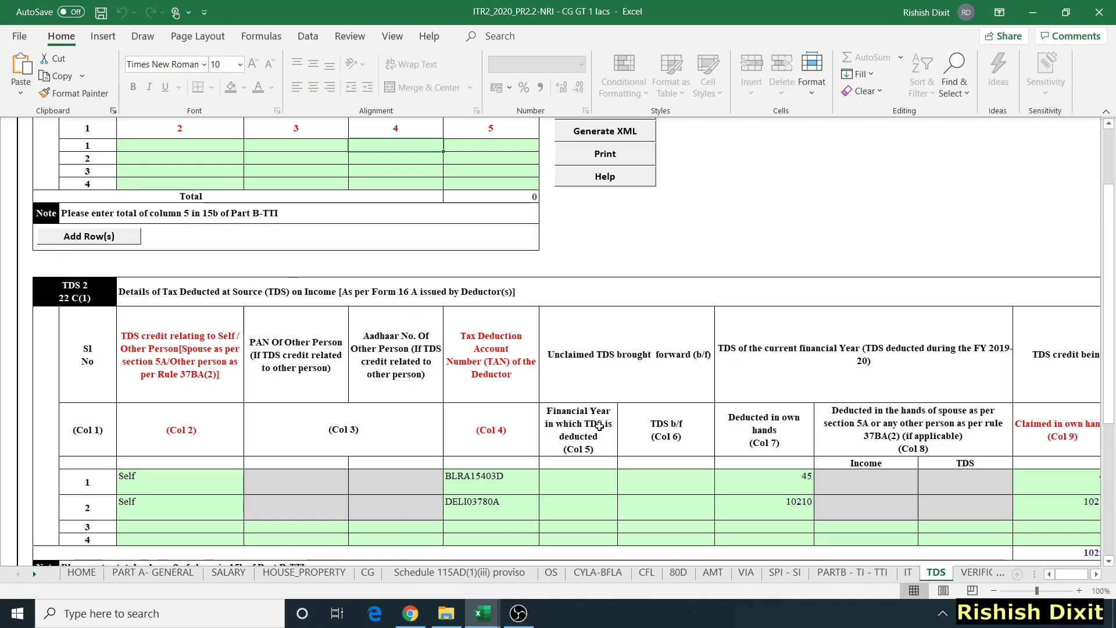
scroll(600, 436, "right", 2)
scroll(600, 436, "right", 5)
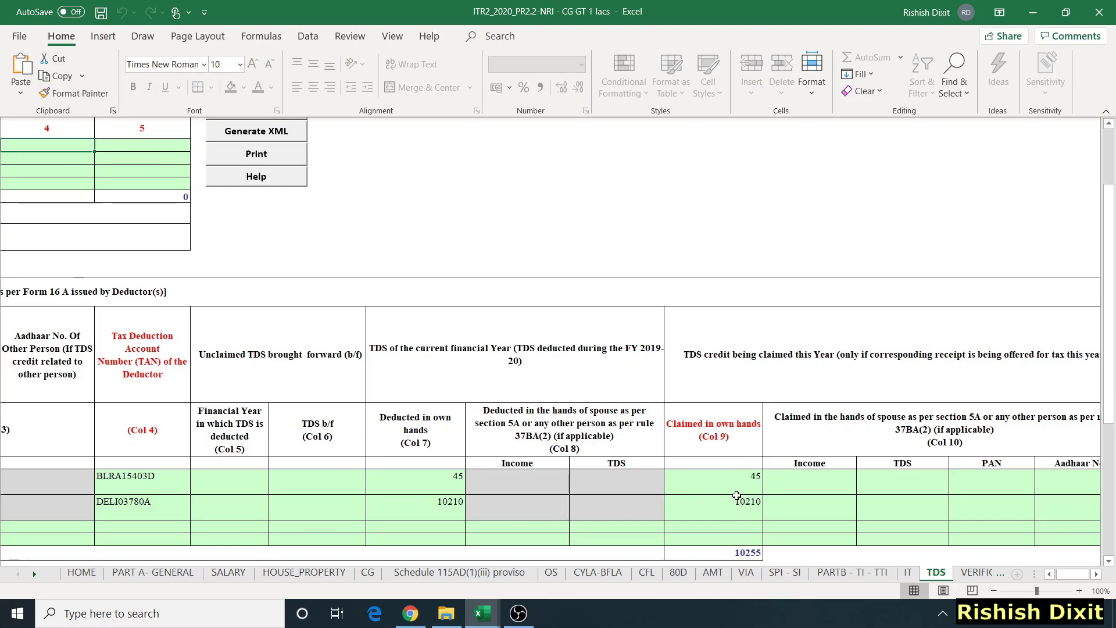
scroll(736, 496, "right", 1)
scroll(736, 496, "right", 1)
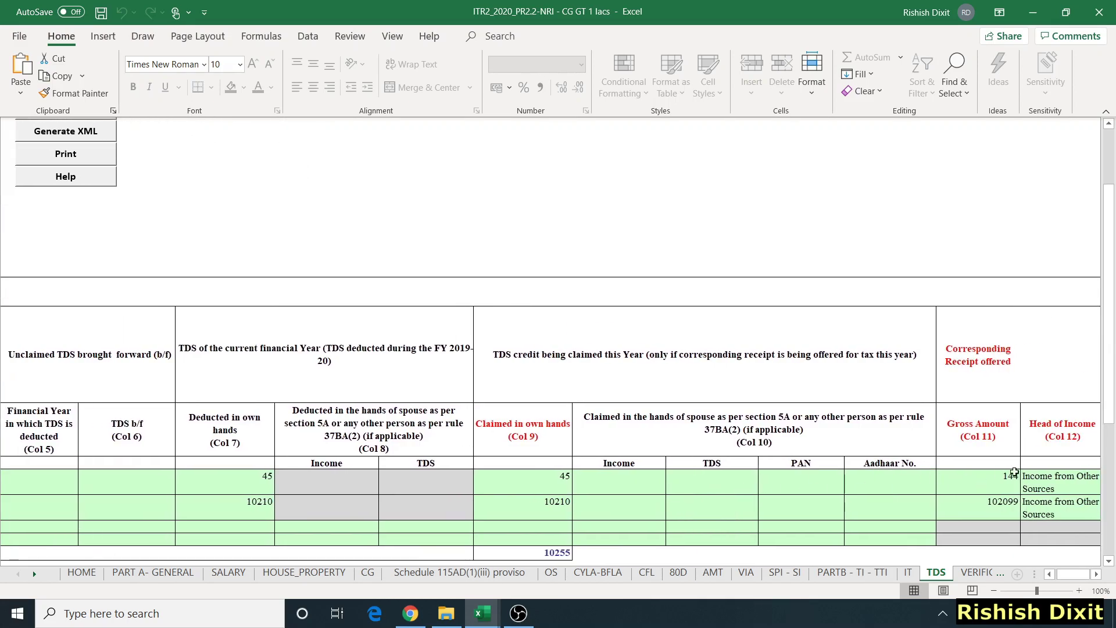
- View the tax liability computation and the head-wise total income figures in Part B - TI - TTI
key("ctrl+Page_Up")
key("ctrl+Page_Up")
scroll(911, 396, "up", 10)
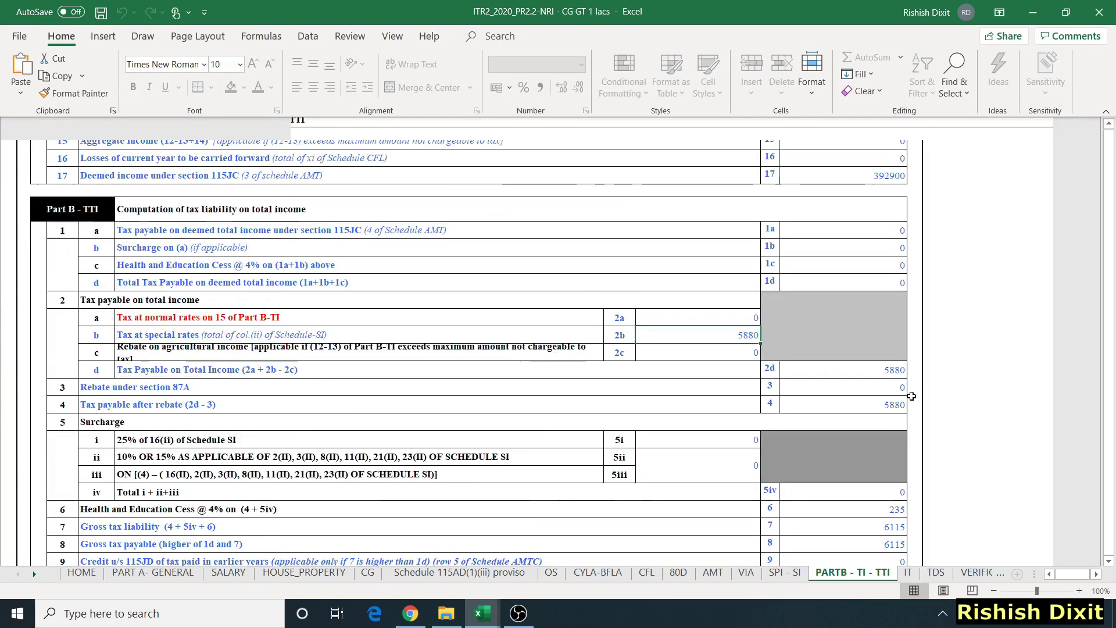
scroll(912, 411, "up", 4)
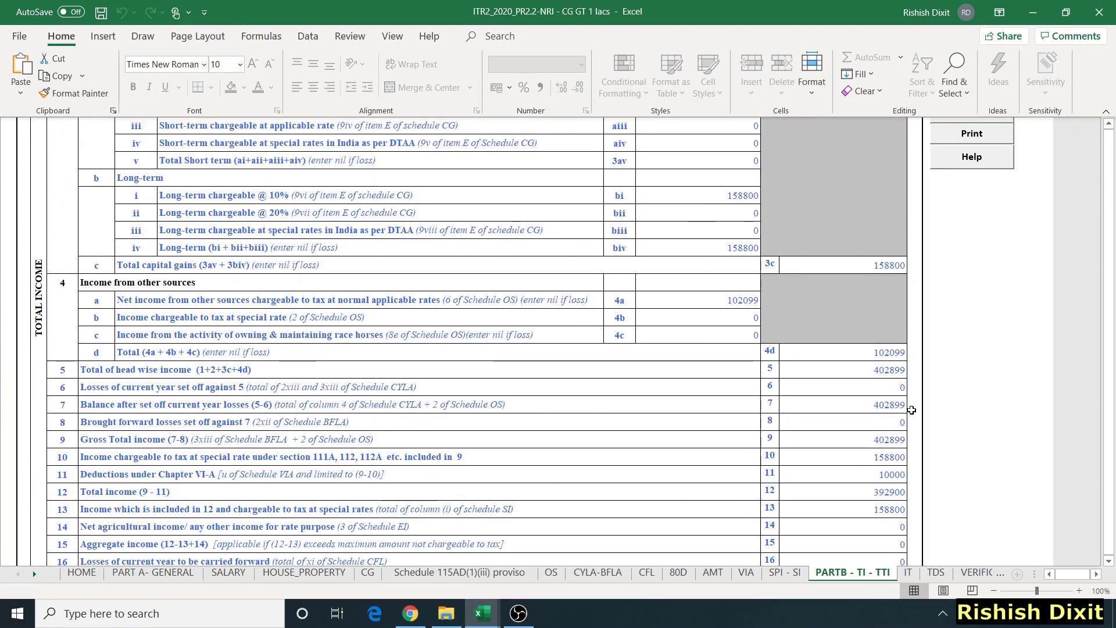
- Compare the LTCG tax in the 112A-tax calculation-NRI workbook with the proviso to 115AD(iii) row of the return's Schedule SI
key("alt+Tab")
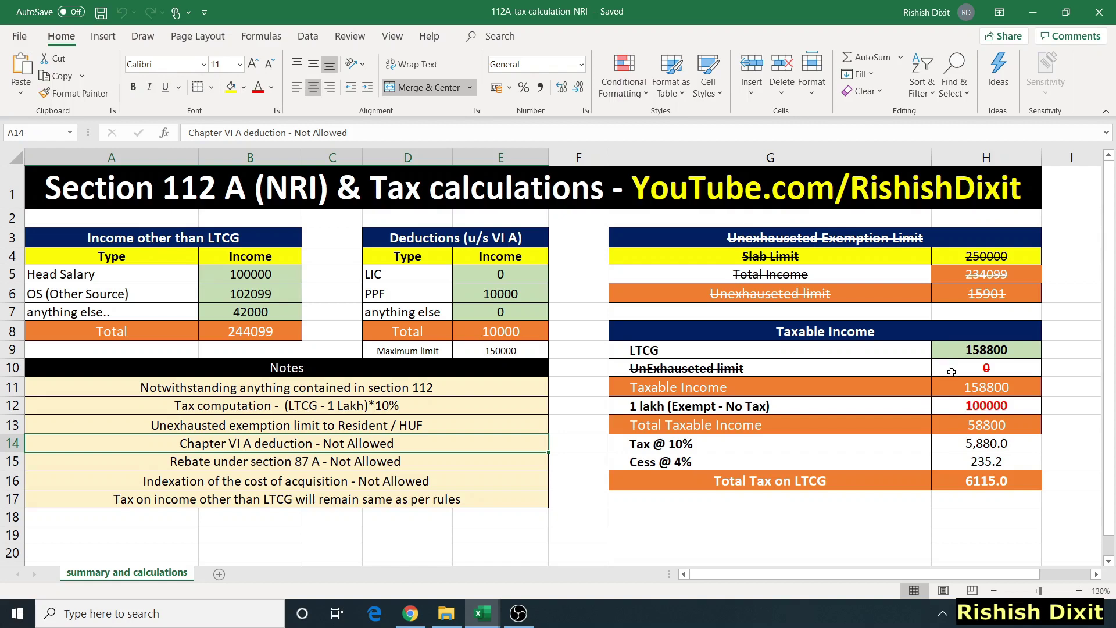
key("alt+Tab")
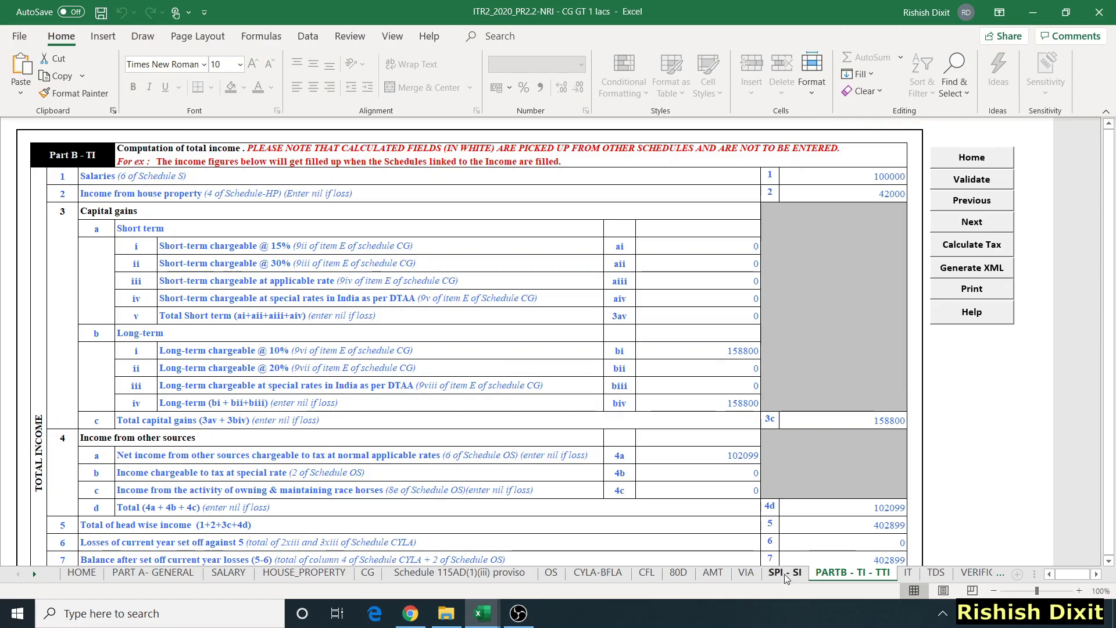
double_click(731, 358)
left_click(802, 483)
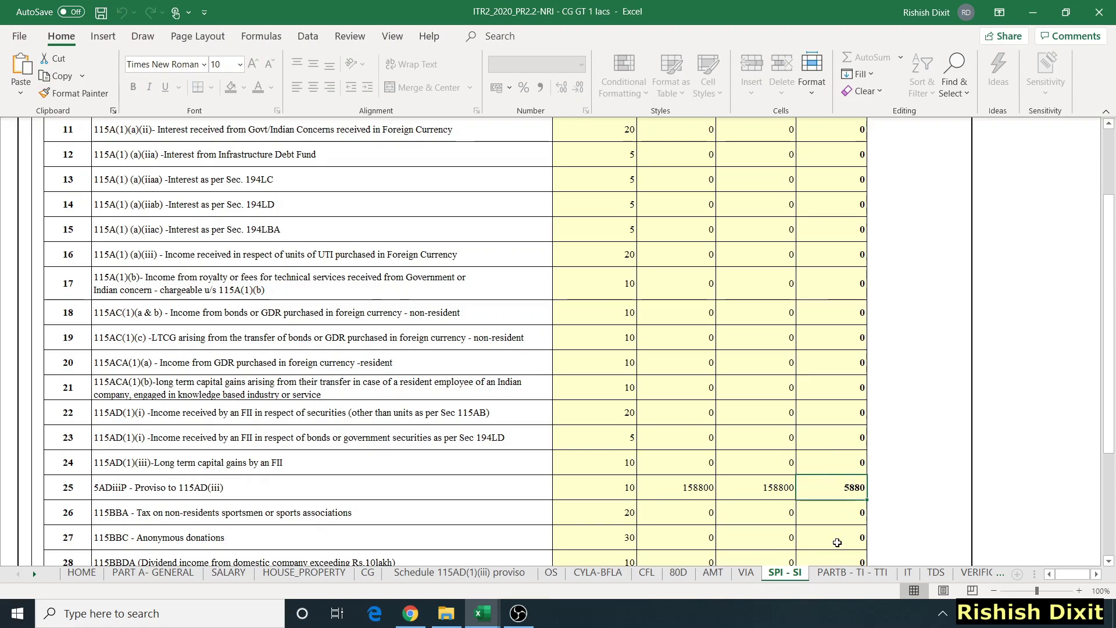
- Review Part B - TI - TTI from total income through special-rate tax, cess, taxes paid and refund to the bank account details
left_click(841, 572)
scroll(767, 457, "down", 6)
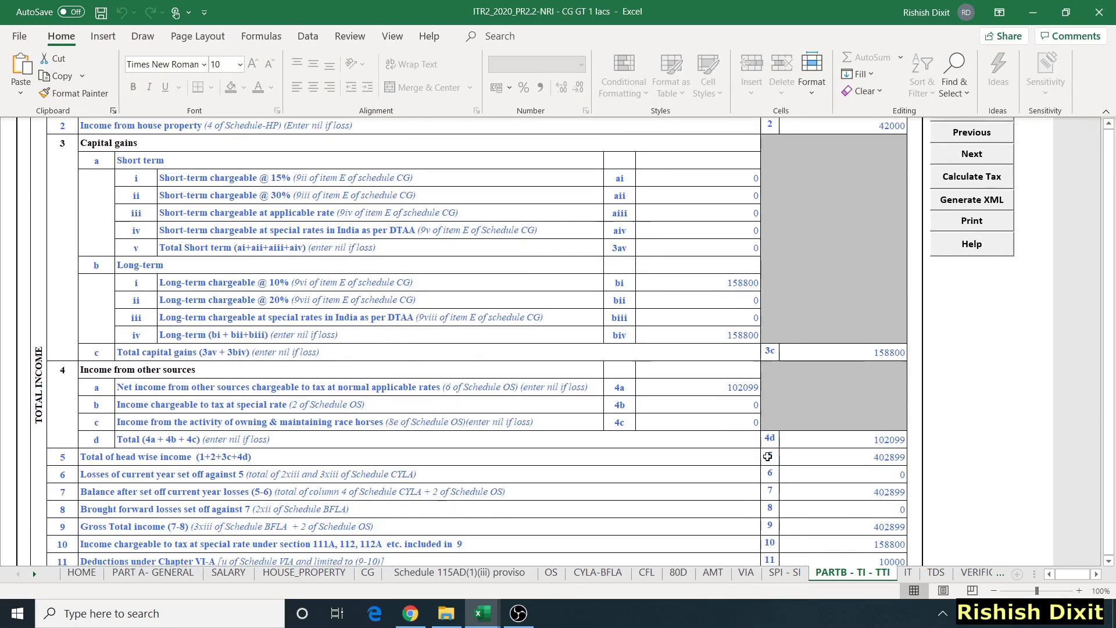
scroll(768, 457, "down", 3)
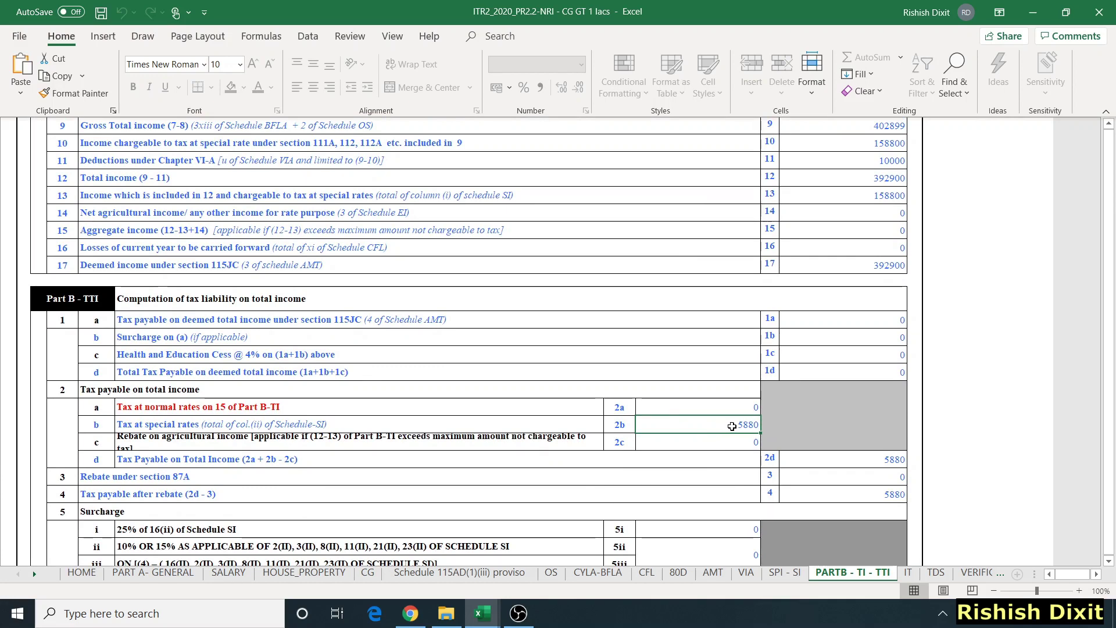
scroll(732, 426, "down", 3)
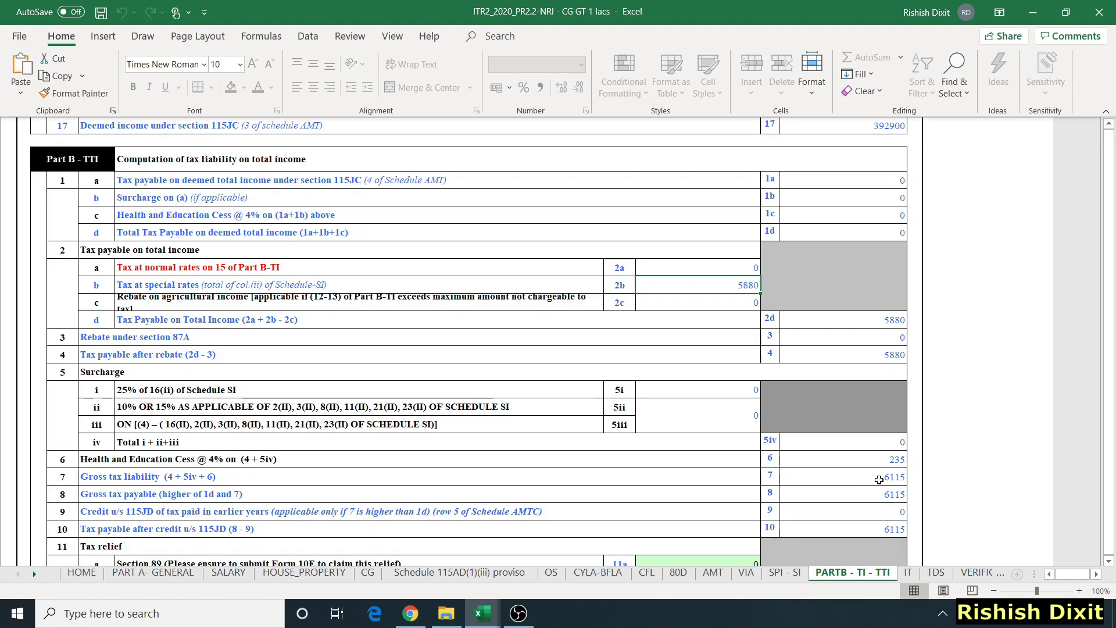
scroll(881, 480, "down", 5)
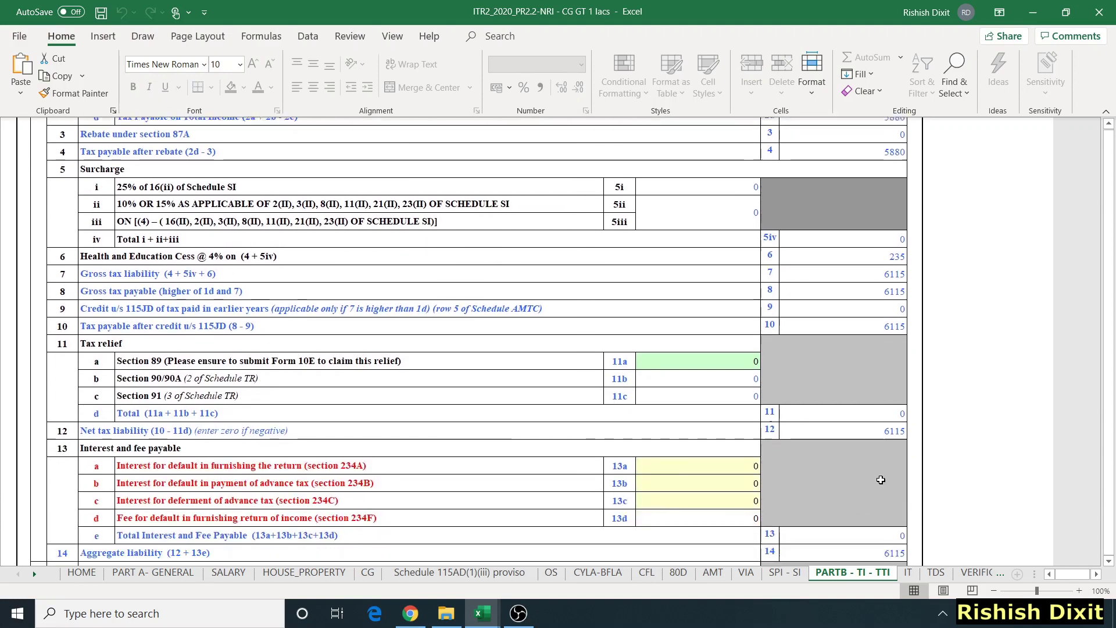
scroll(880, 480, "down", 3)
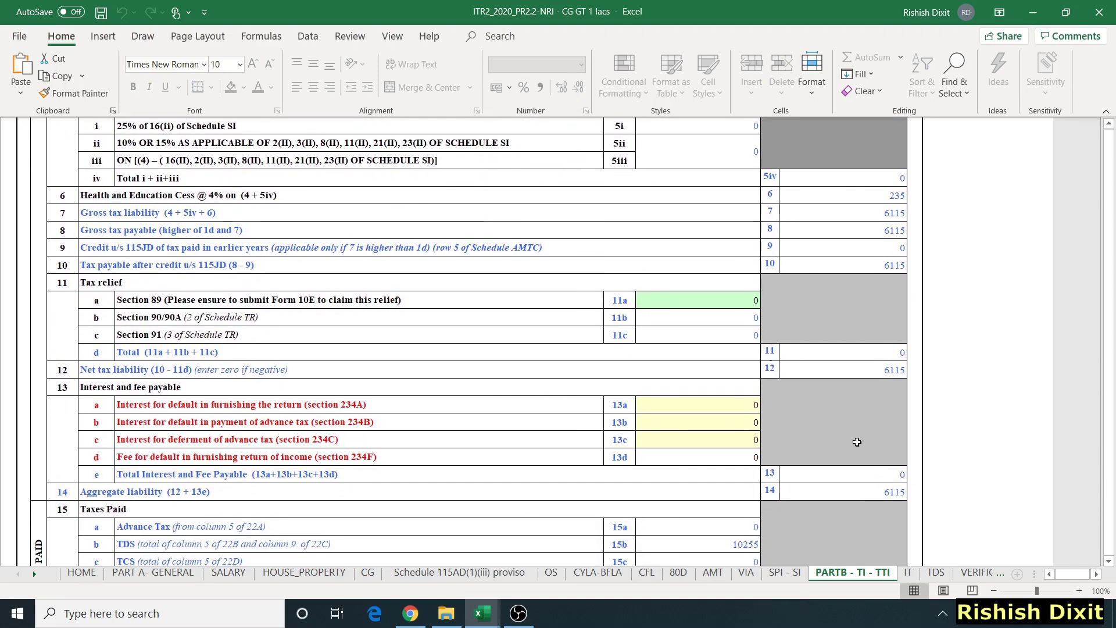
scroll(857, 442, "down", 4)
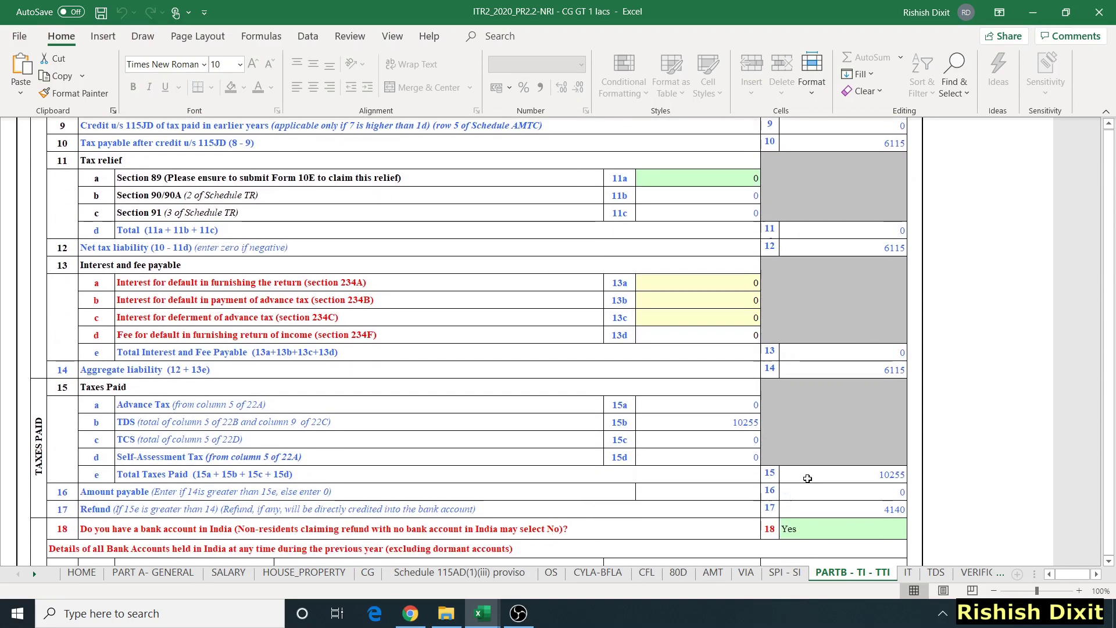
scroll(831, 475, "down", 1)
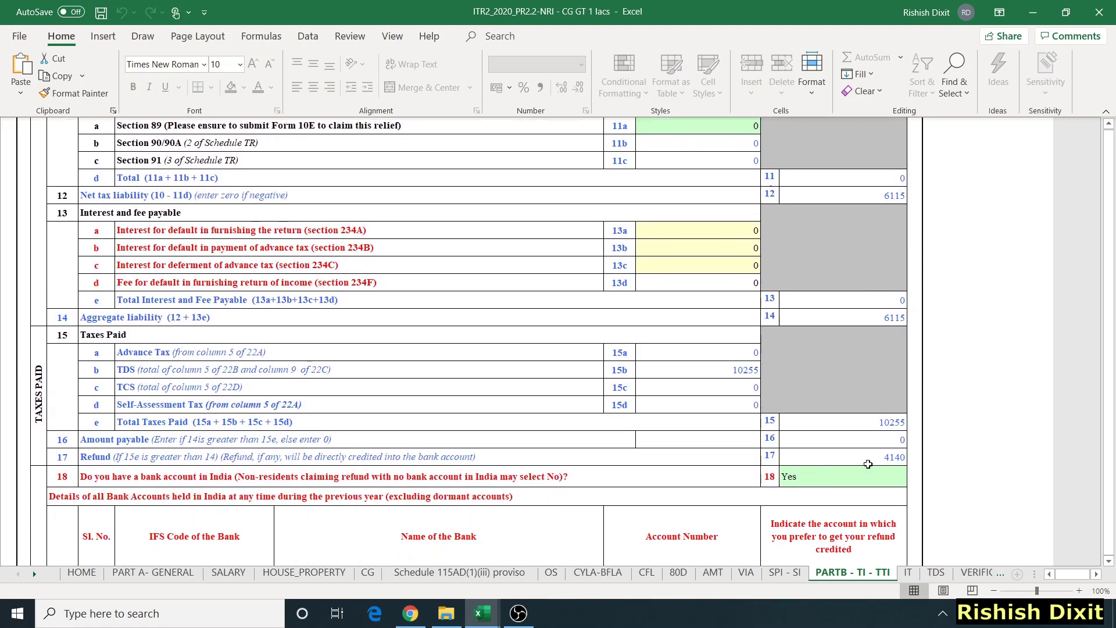
scroll(853, 469, "down", 4)
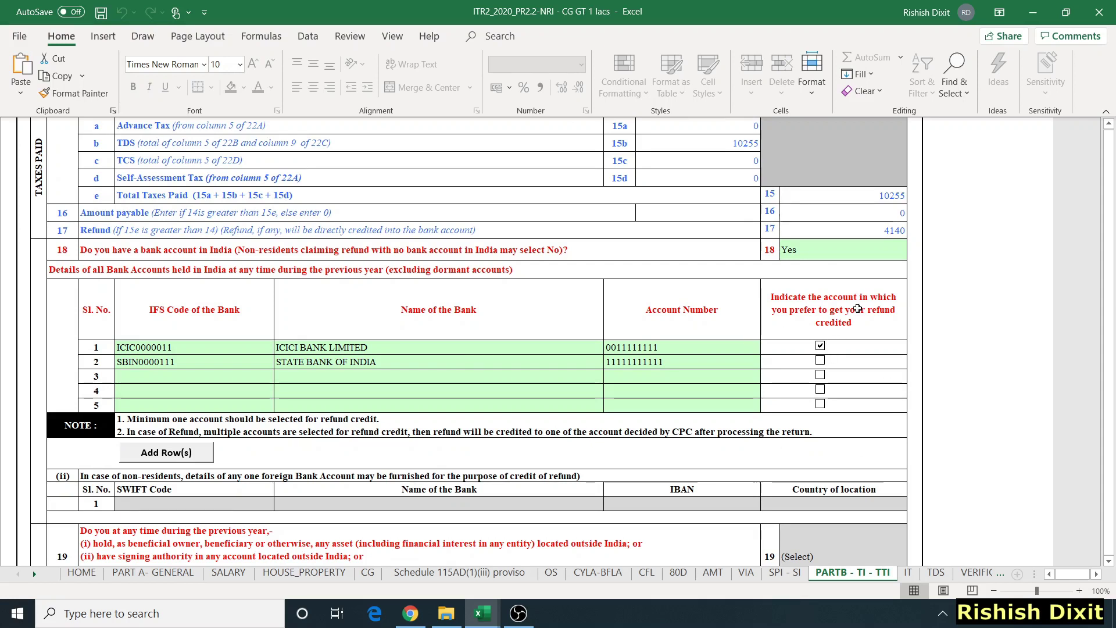
scroll(813, 219, "up", 1)
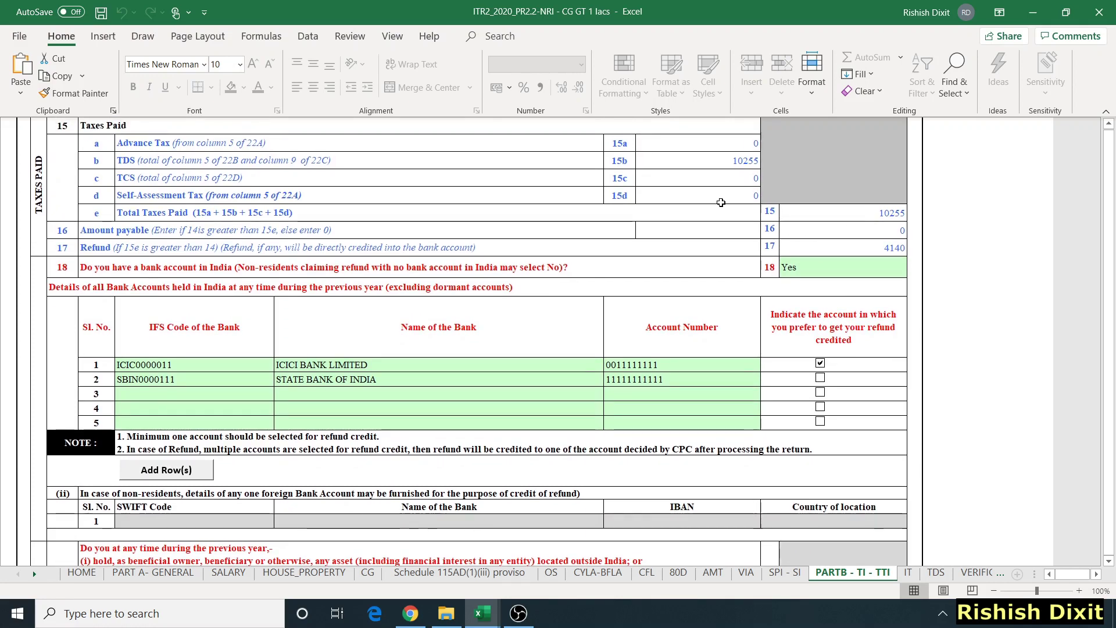
- In Schedule 115AD(1)(iii) proviso, set the number of shares sold for INFO EDGE INDIA LIMITED to 1000
key("ctrl+Page_Up")
key("ctrl+Page_Up")
key("ctrl+Page_Up")
key("ctrl+Page_Up")
key("ctrl+Page_Up")
key("ctrl+Page_Up")
key("ctrl+Page_Up")
key("ctrl+Page_Up")
scroll(196, 333, "left", 3)
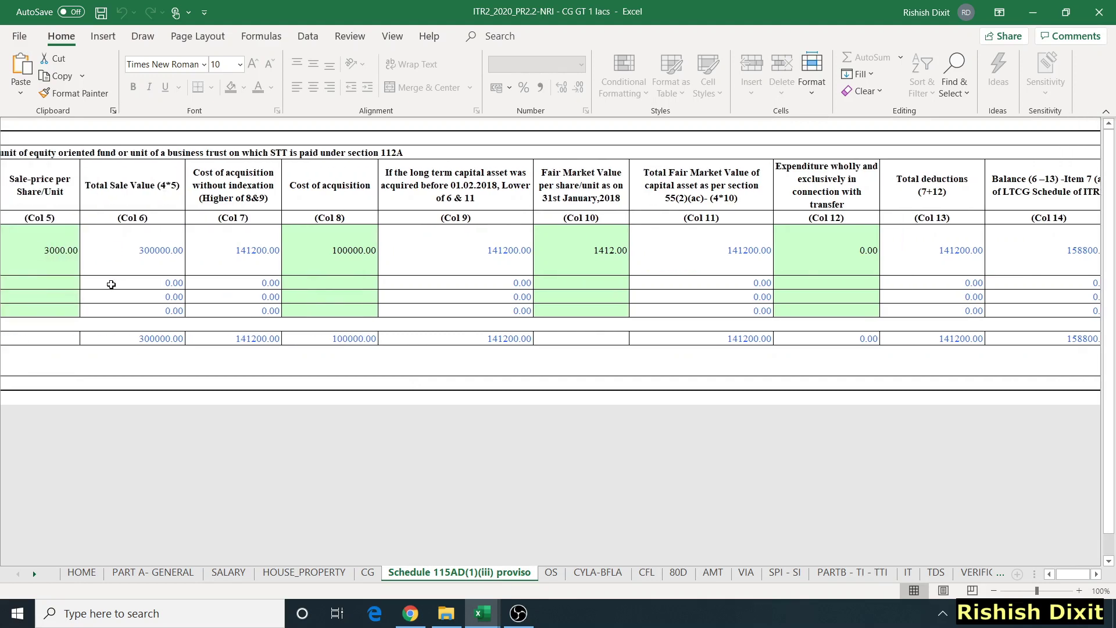
scroll(111, 284, "left", 3)
double_click(138, 255)
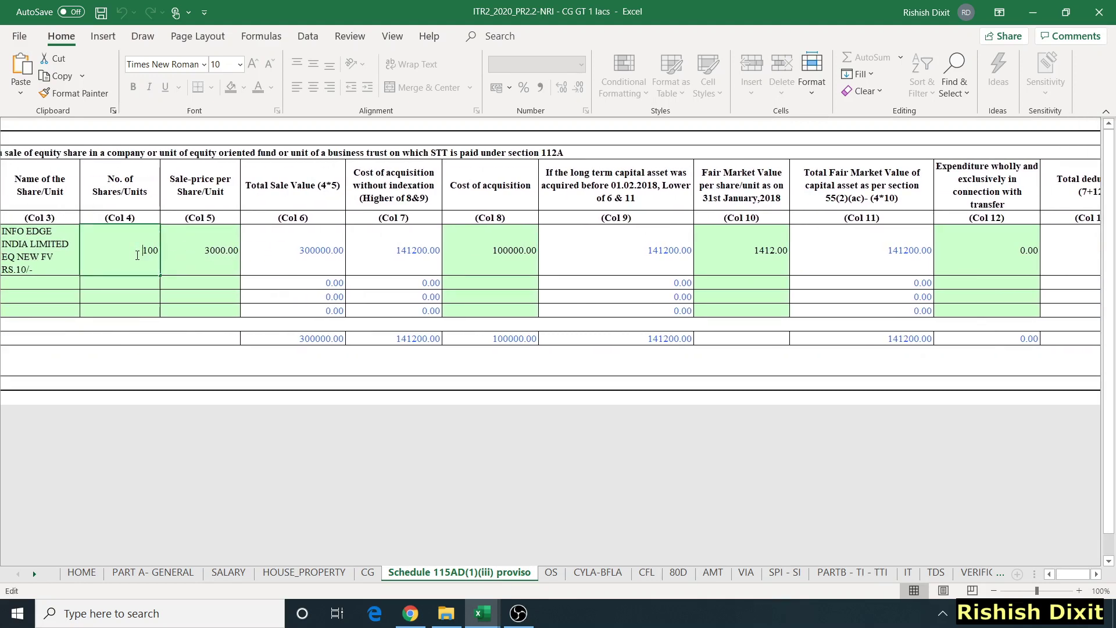
type("0")
left_click(256, 268)
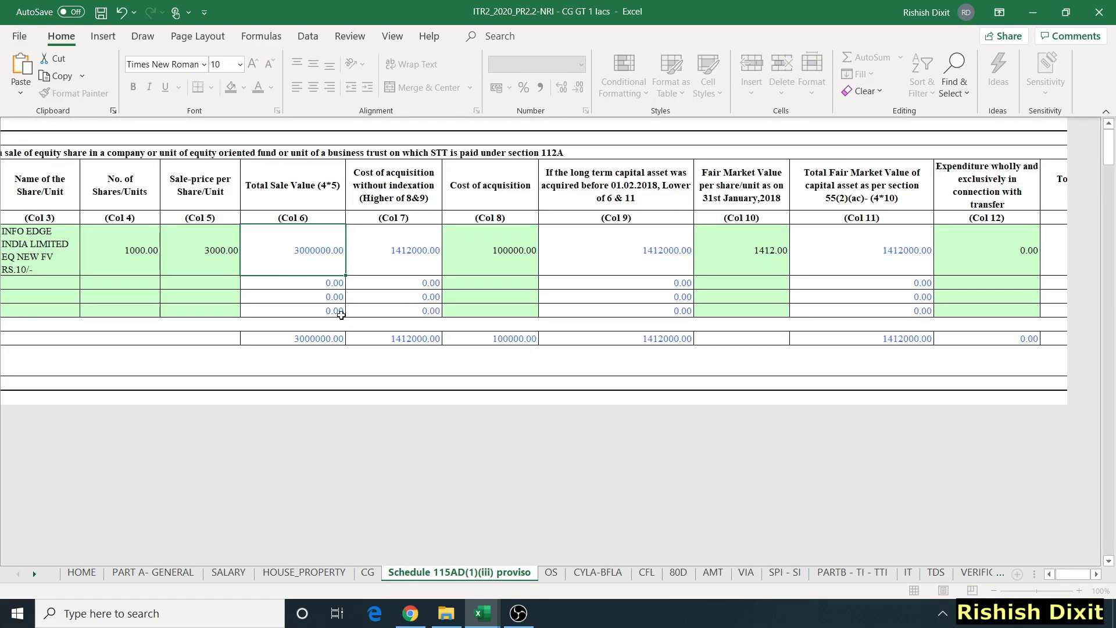
- Check the updated long-term gain in Part B - TI and run the return's tax calculation
left_click(854, 571)
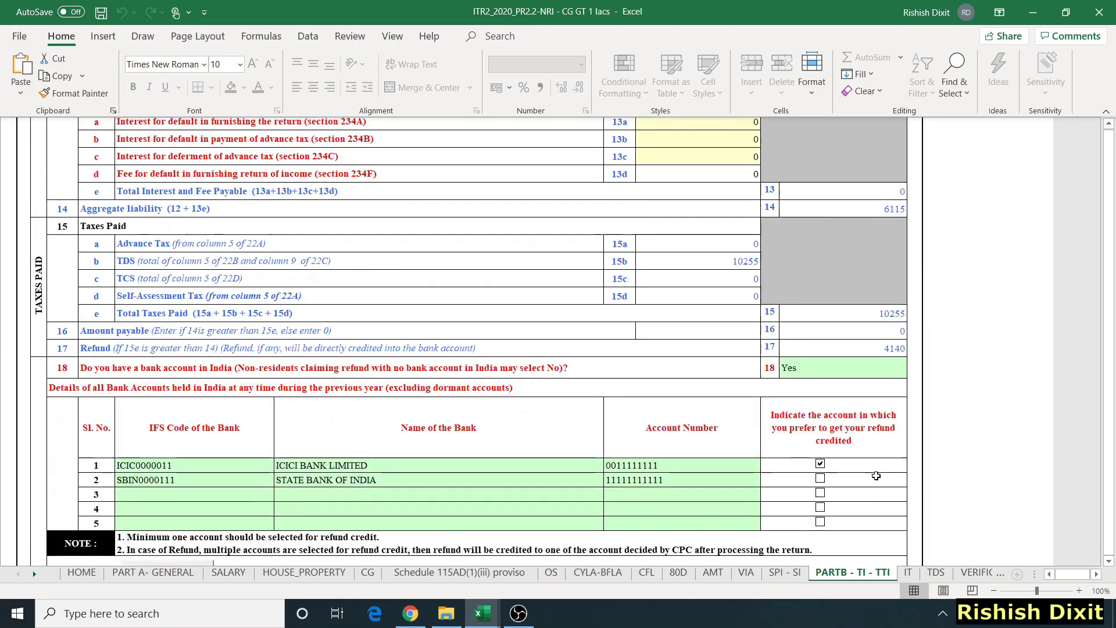
scroll(876, 475, "up", 15)
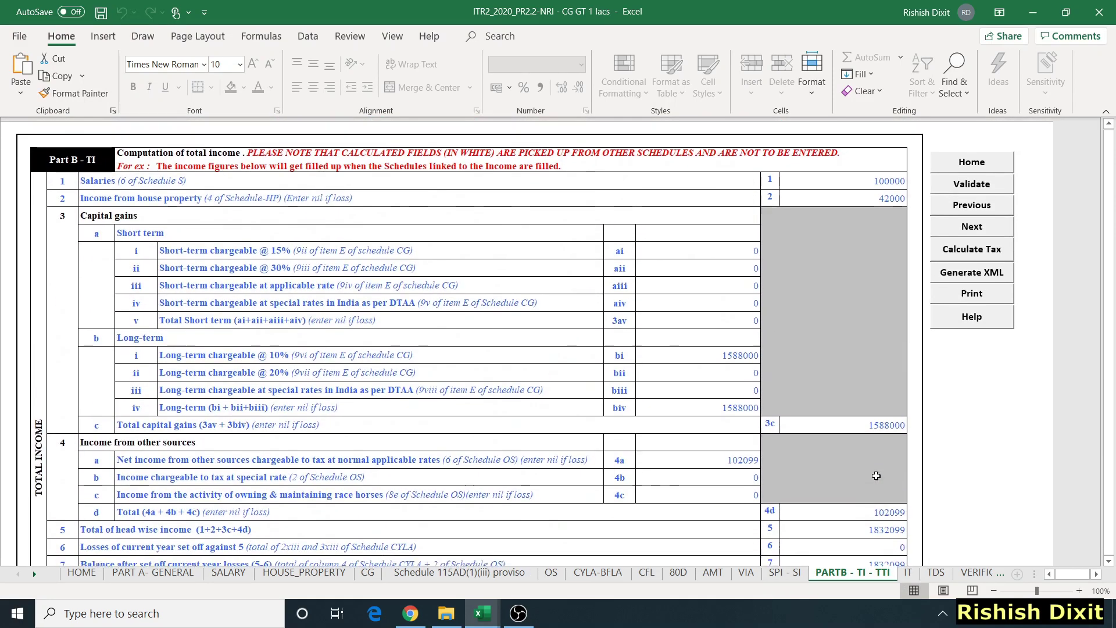
scroll(877, 476, "down", 1)
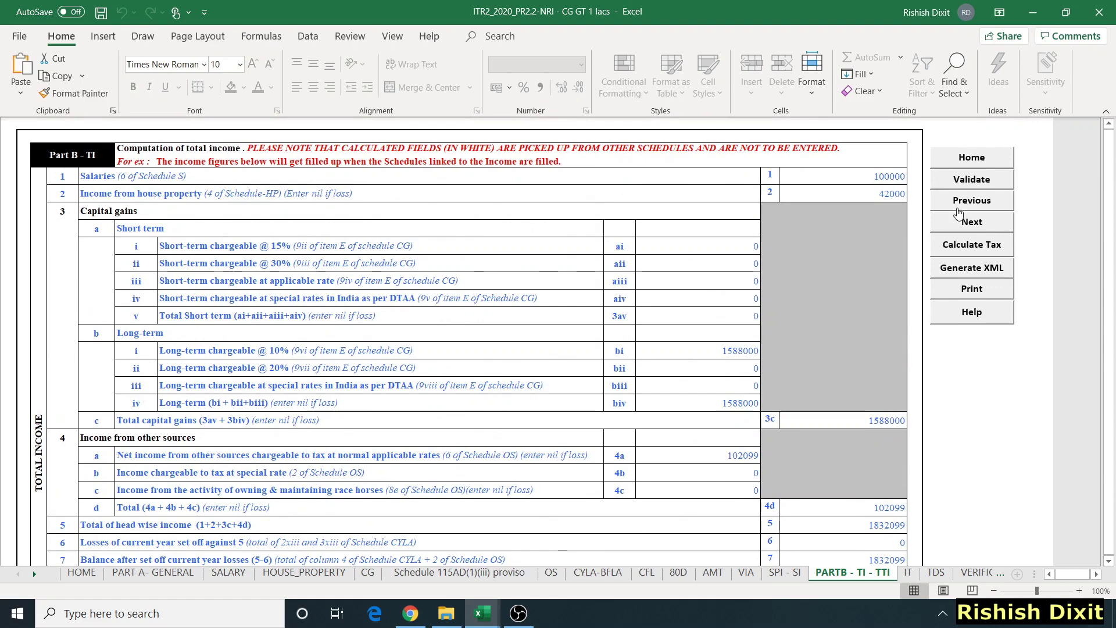
left_click(979, 245)
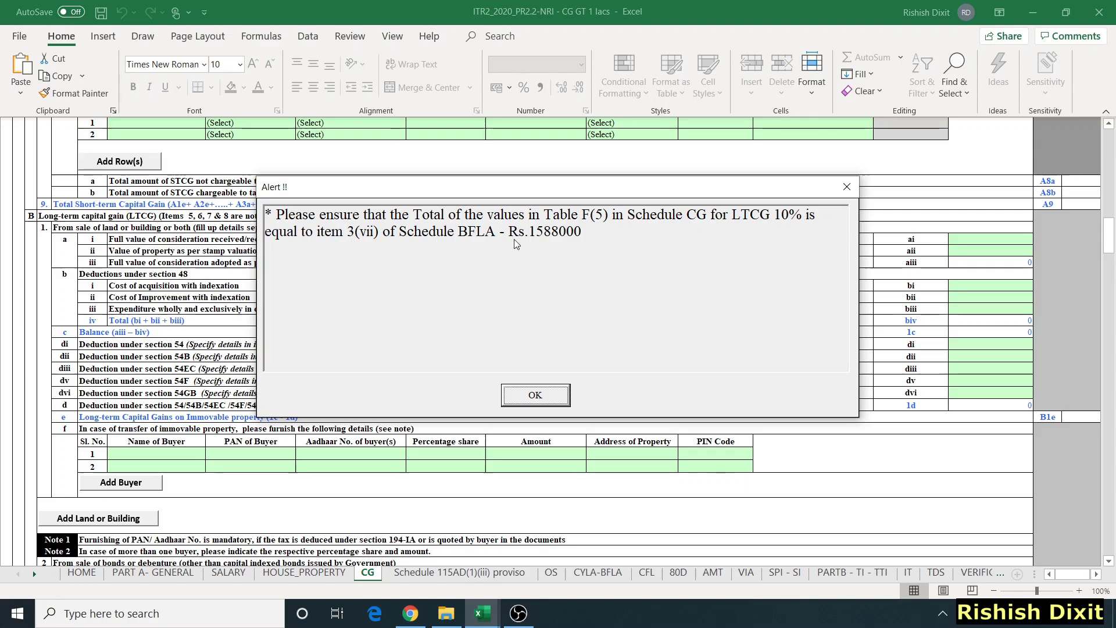
- In table F of Schedule CG, set the 10% long-term capital gains received up to 15/6 to 1588000 and save the workbook
left_click(536, 395)
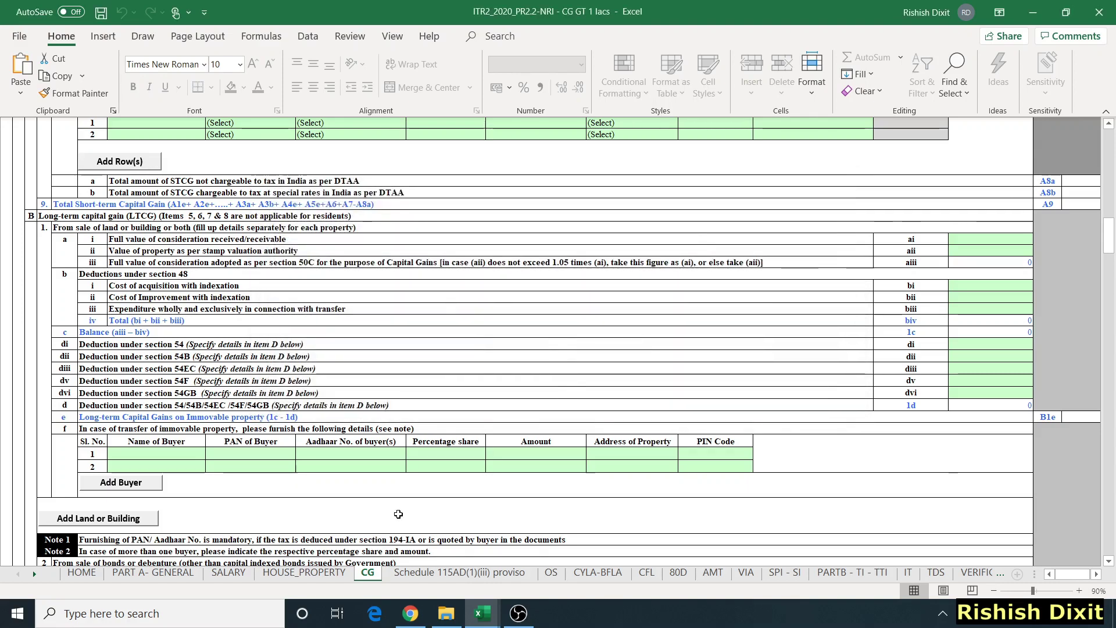
scroll(398, 514, "down", 20)
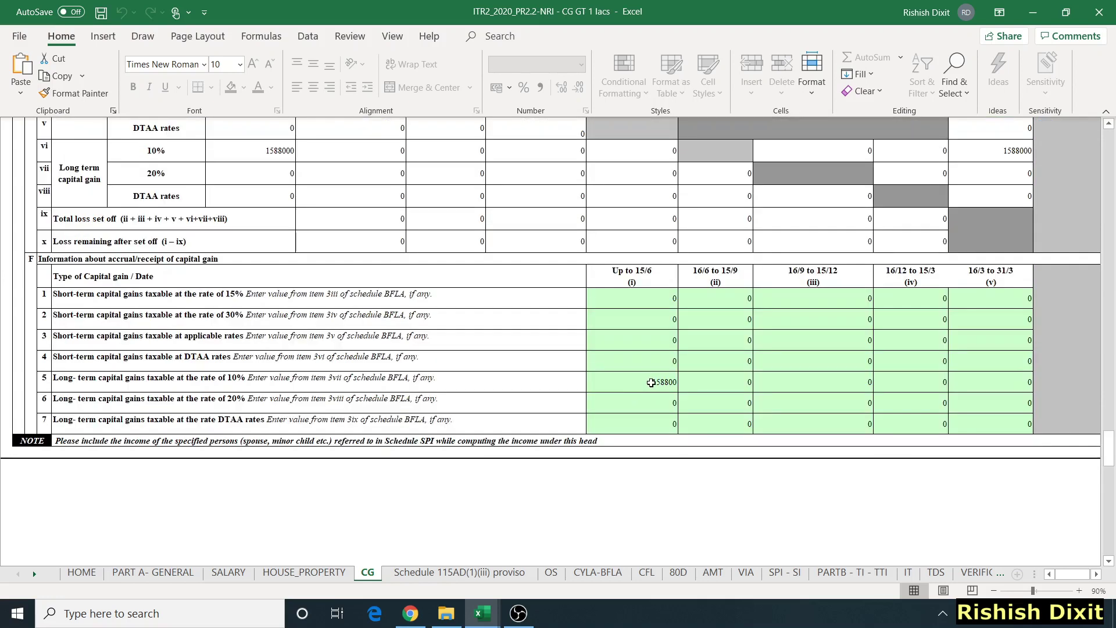
double_click(672, 382)
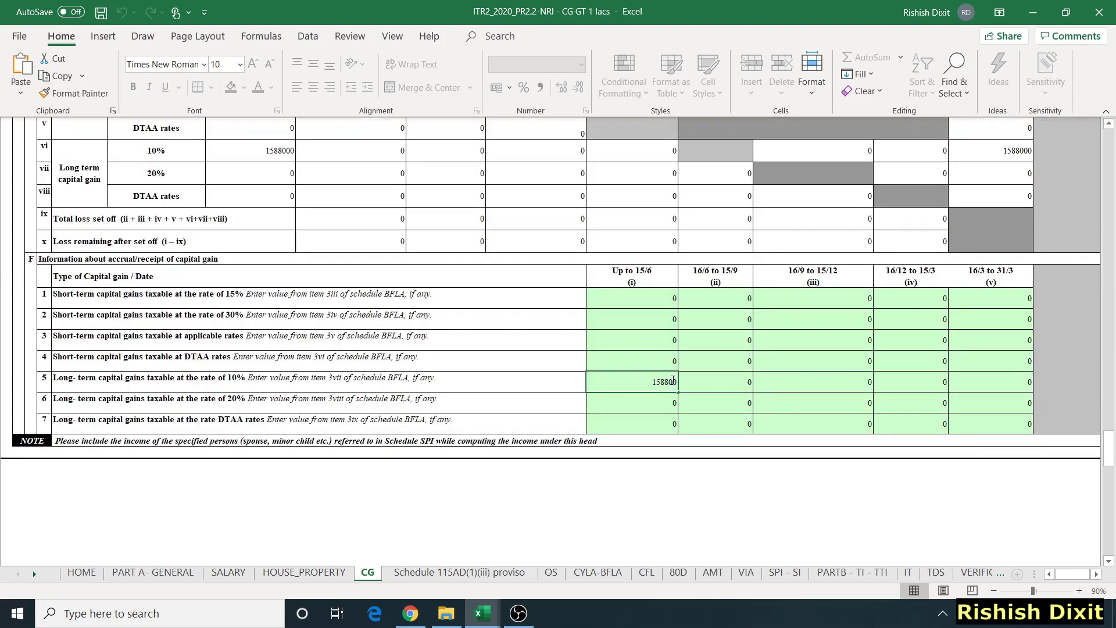
type("0")
left_click(710, 389)
key("ctrl+s")
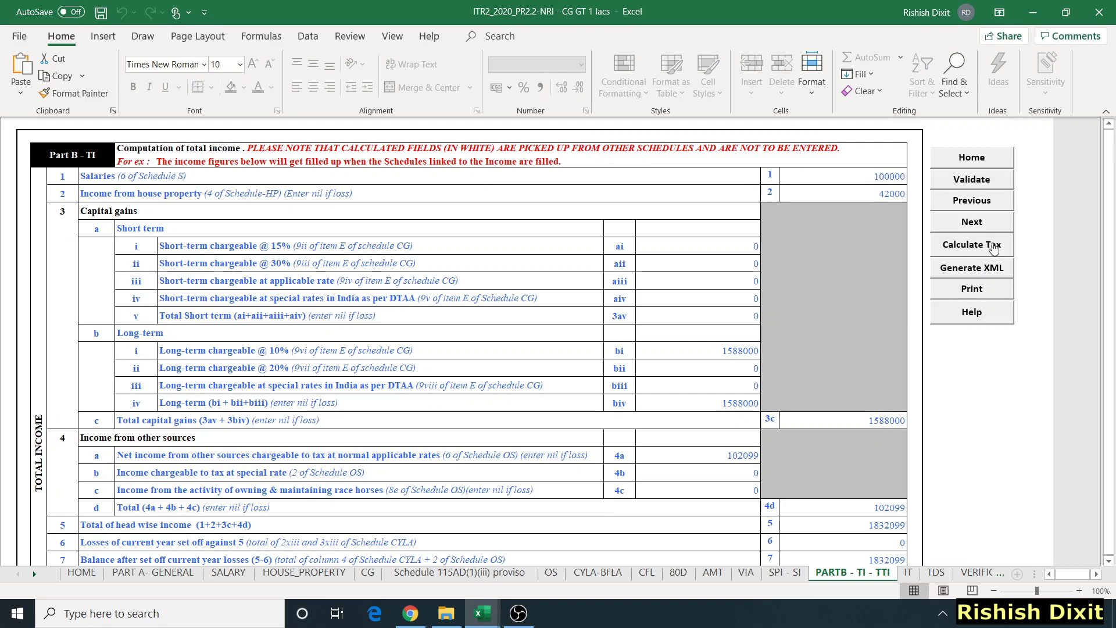
- Recalculate the return's tax and review Part B - TTI from special-rate tax through interest and fee to the amount payable
left_click(994, 245)
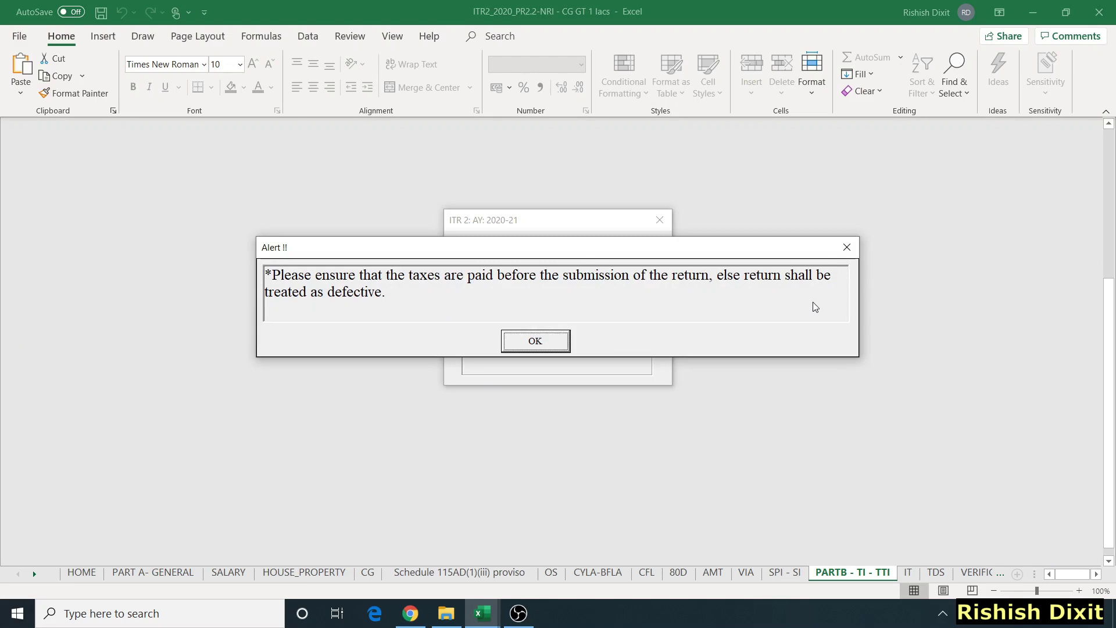
left_click(535, 341)
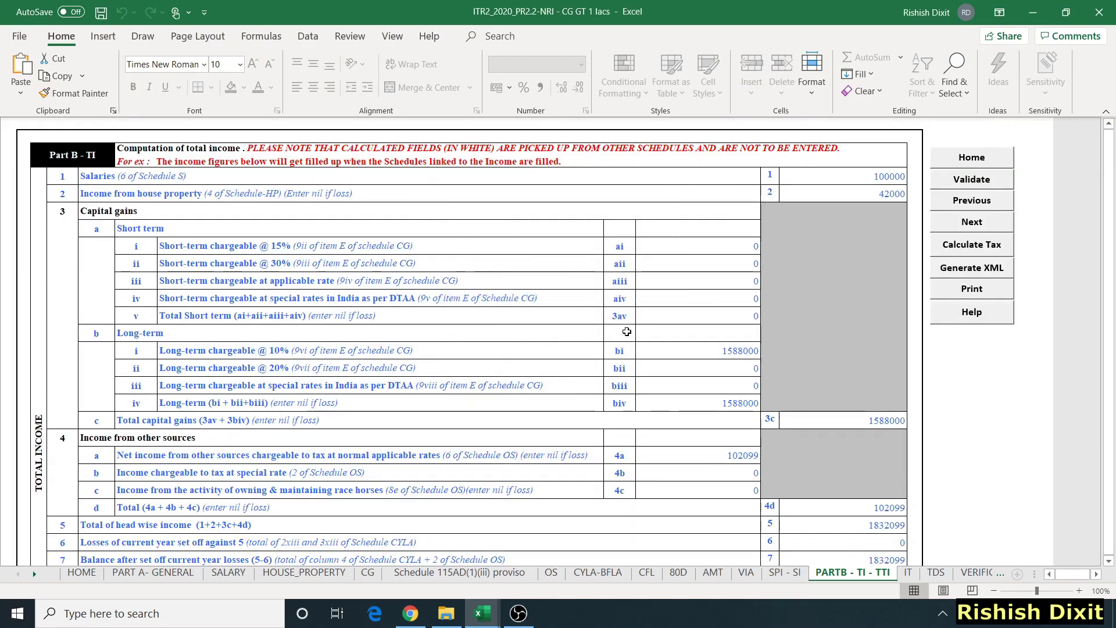
scroll(627, 332, "down", 10)
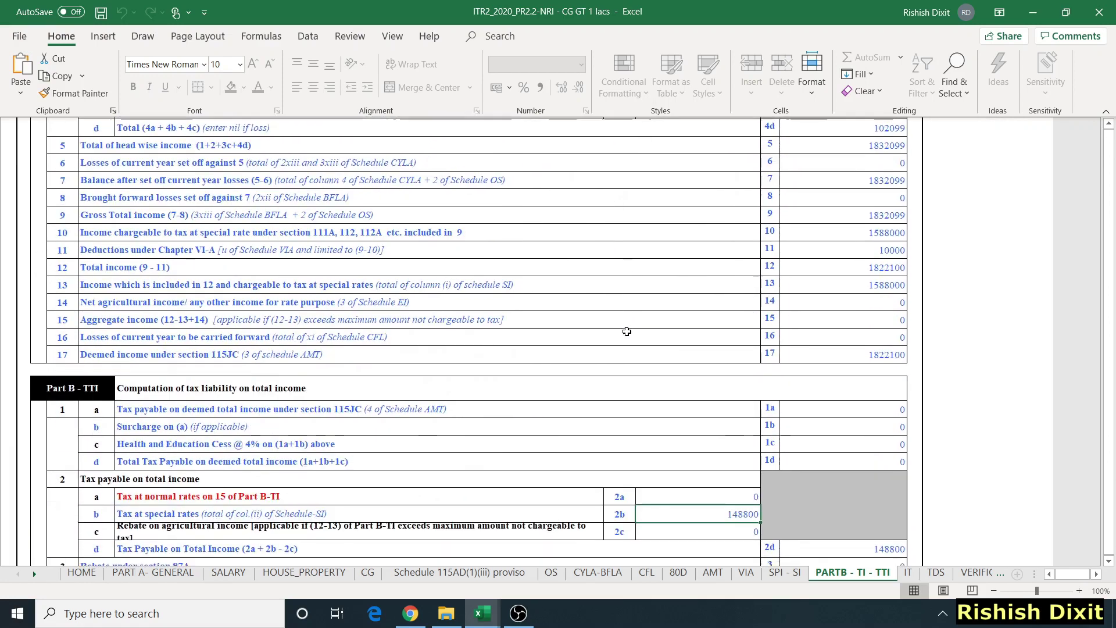
scroll(627, 331, "down", 8)
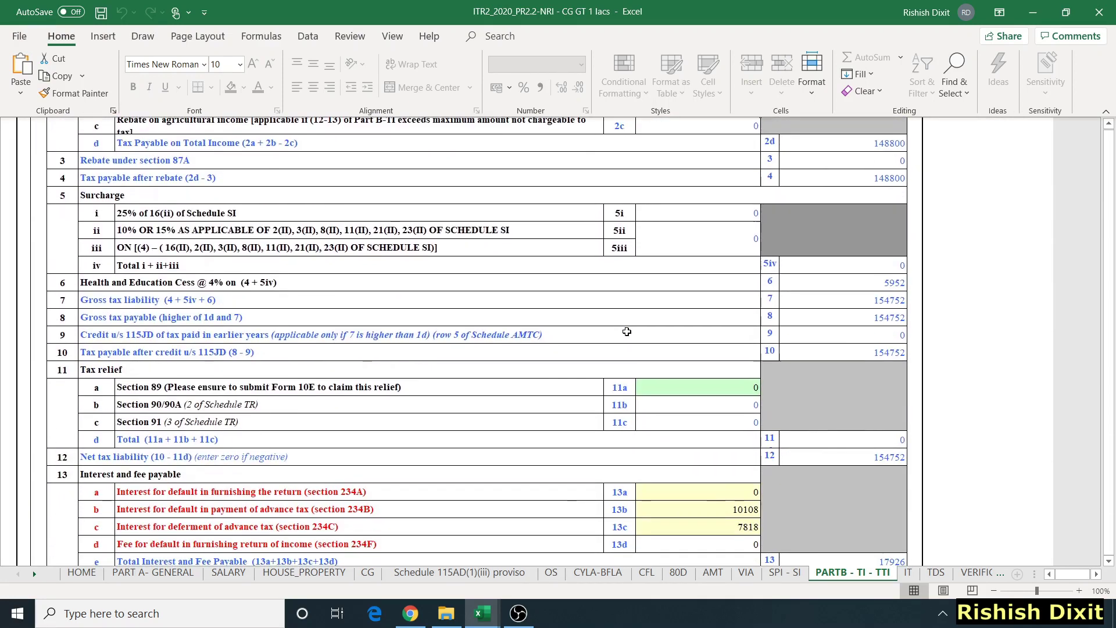
scroll(716, 412, "down", 3)
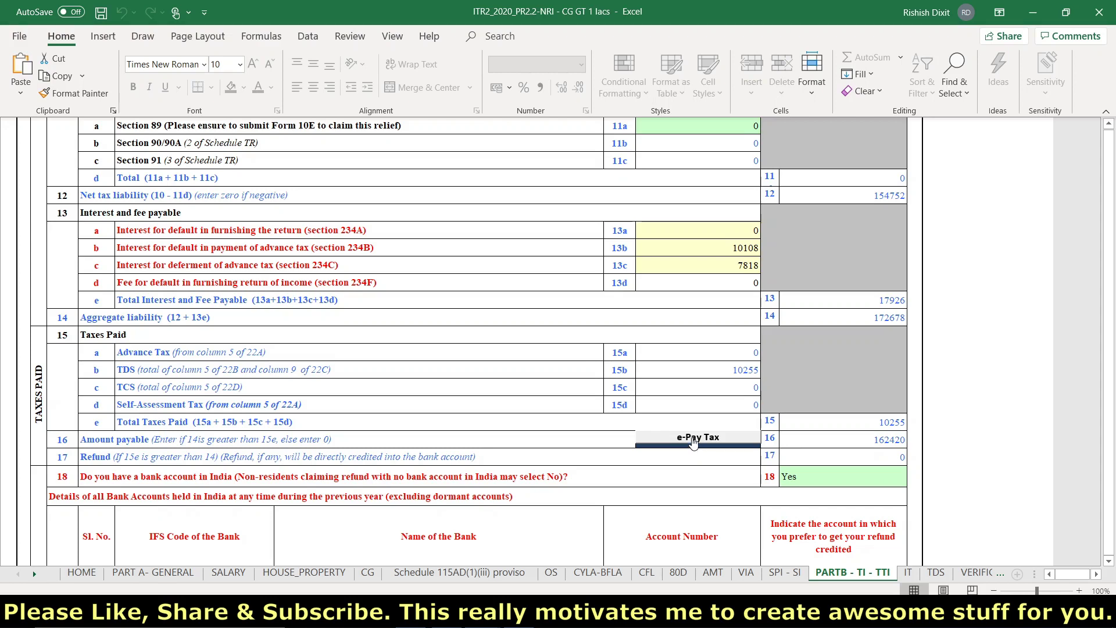
- Look at the advance tax and self-assessment tax payment table in Schedule IT, acknowledging its alert, and return to Part B - TTI
left_click(908, 572)
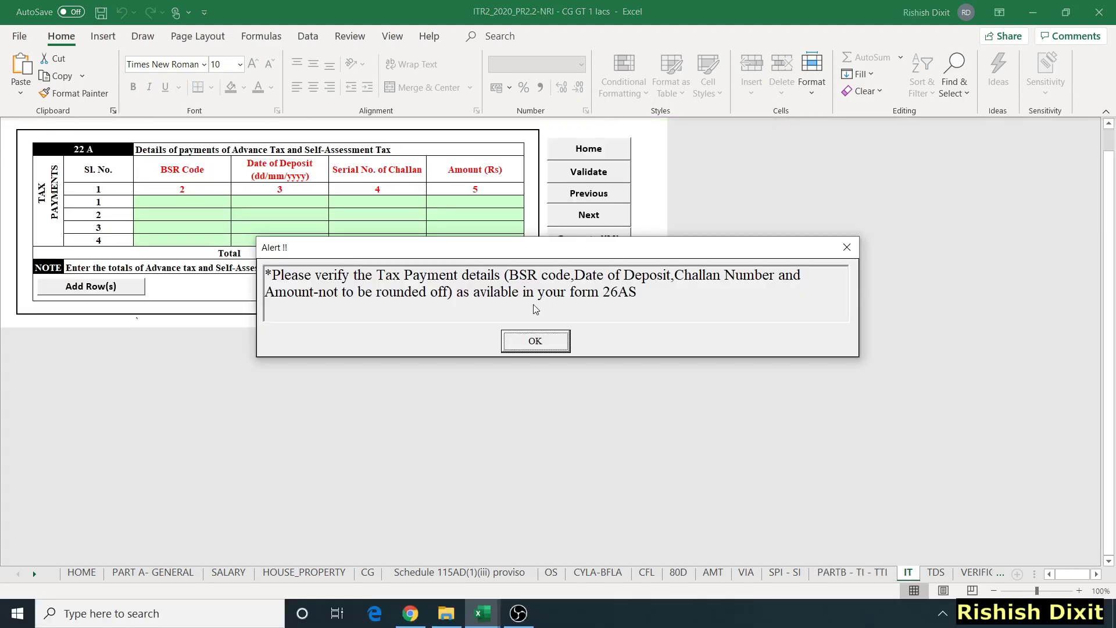
left_click(532, 341)
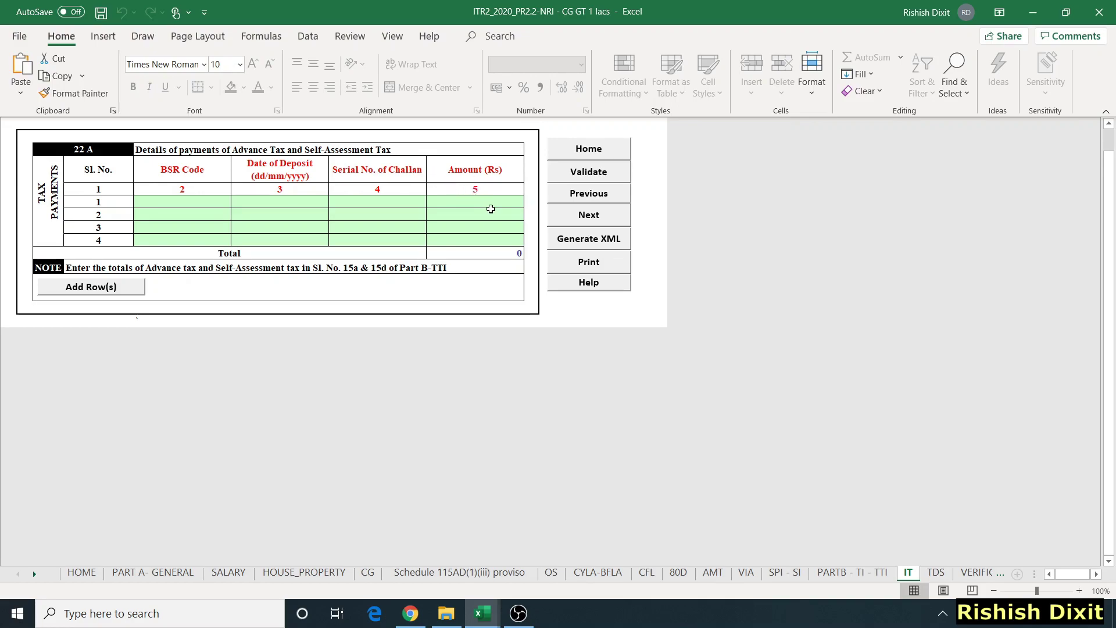
left_click(852, 573)
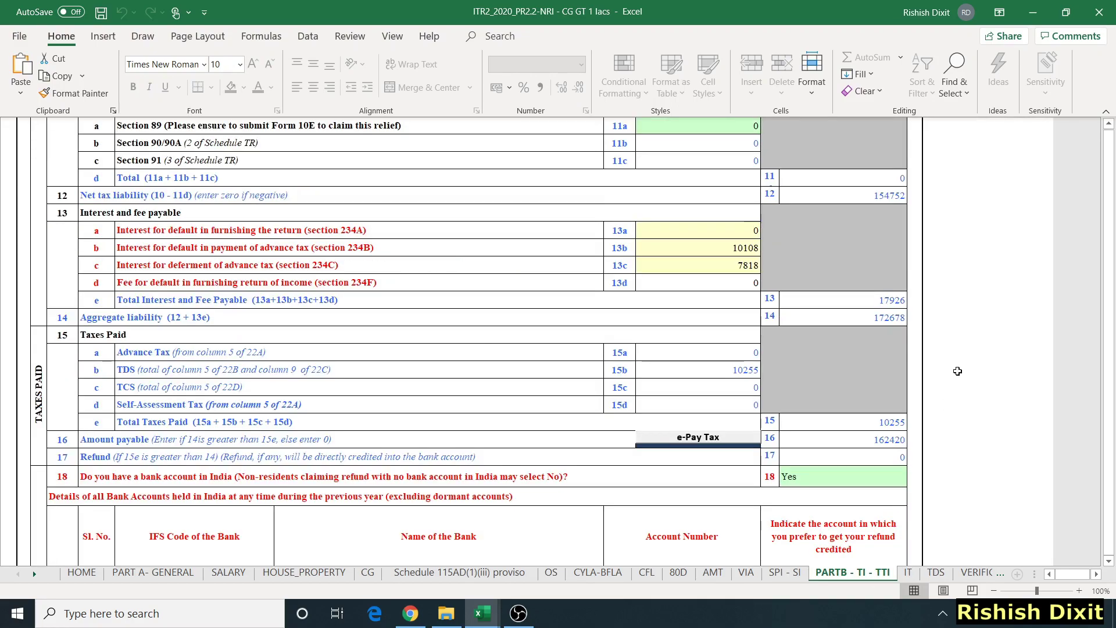
- Generate the return's XML from Part B - TI
scroll(958, 371, "up", 15)
scroll(957, 371, "down", 1)
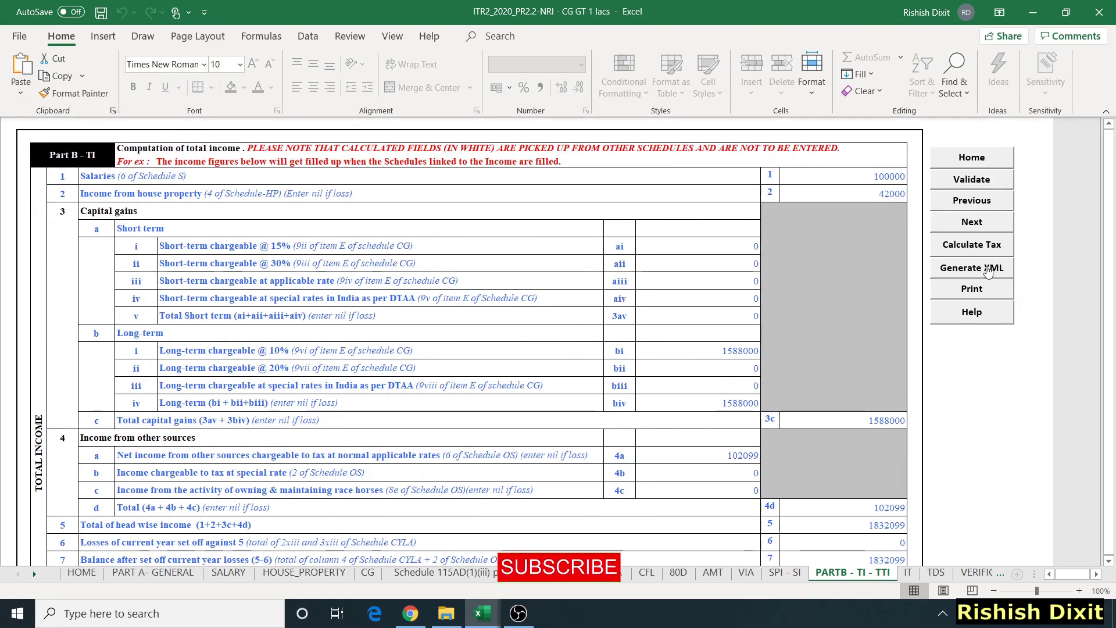
left_click(989, 269)
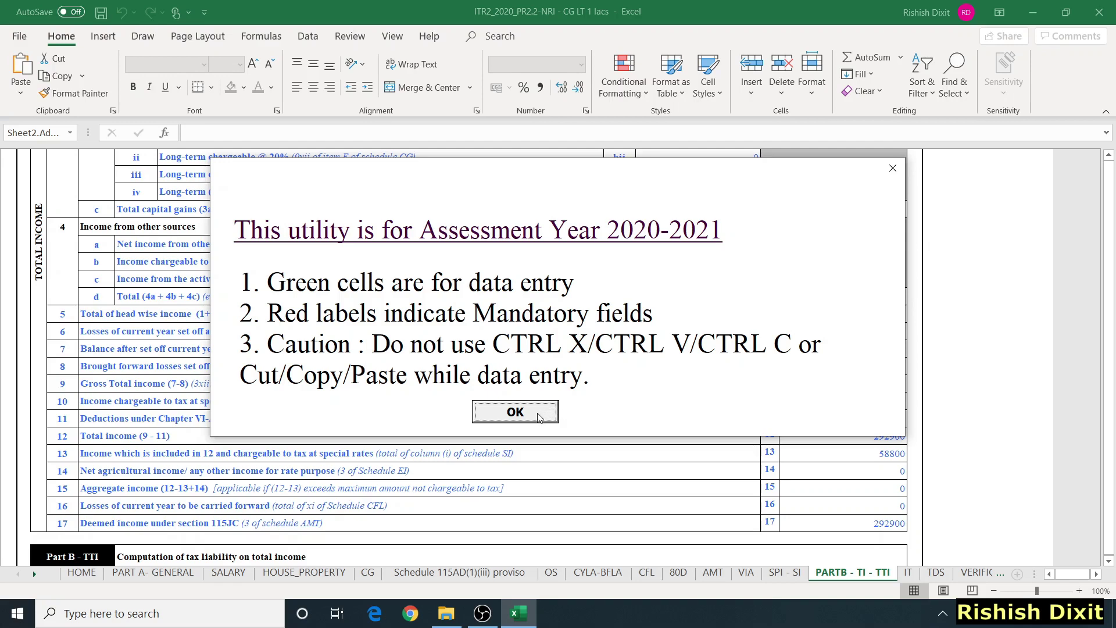
- In the CG LT 1 lacs return, accept the utility notice and review the personal information, salary and house property income
left_click(515, 413)
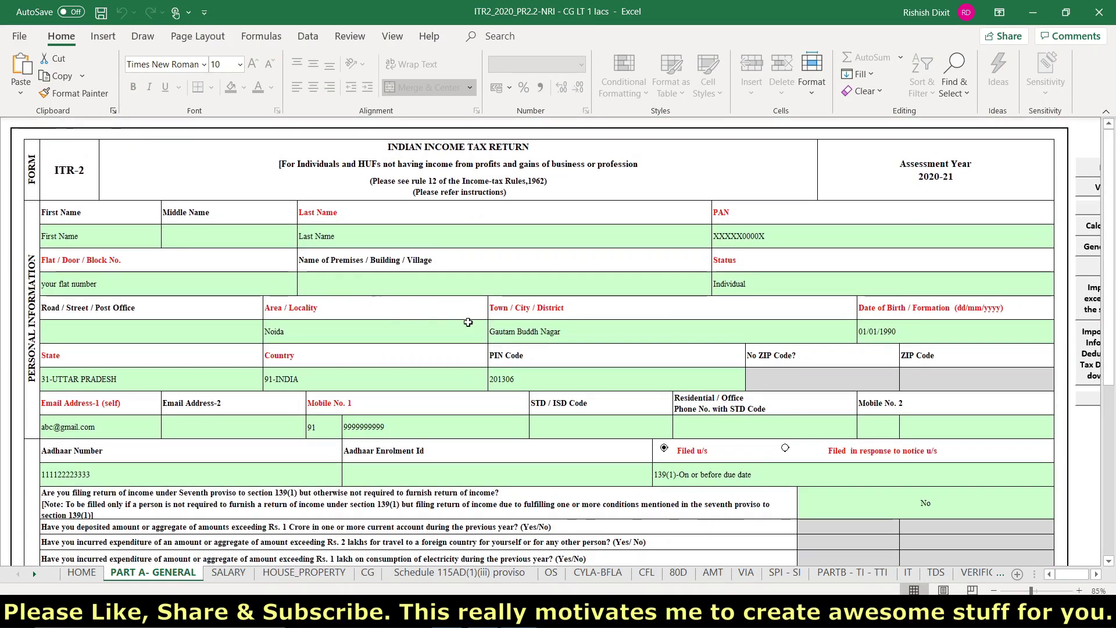
left_click(229, 573)
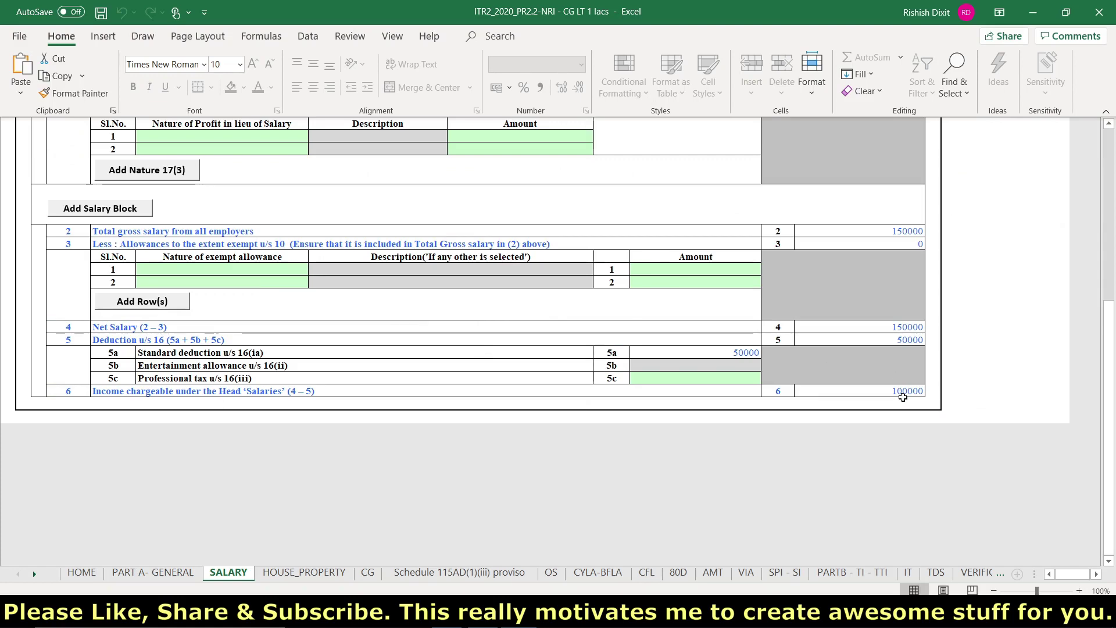
left_click(303, 573)
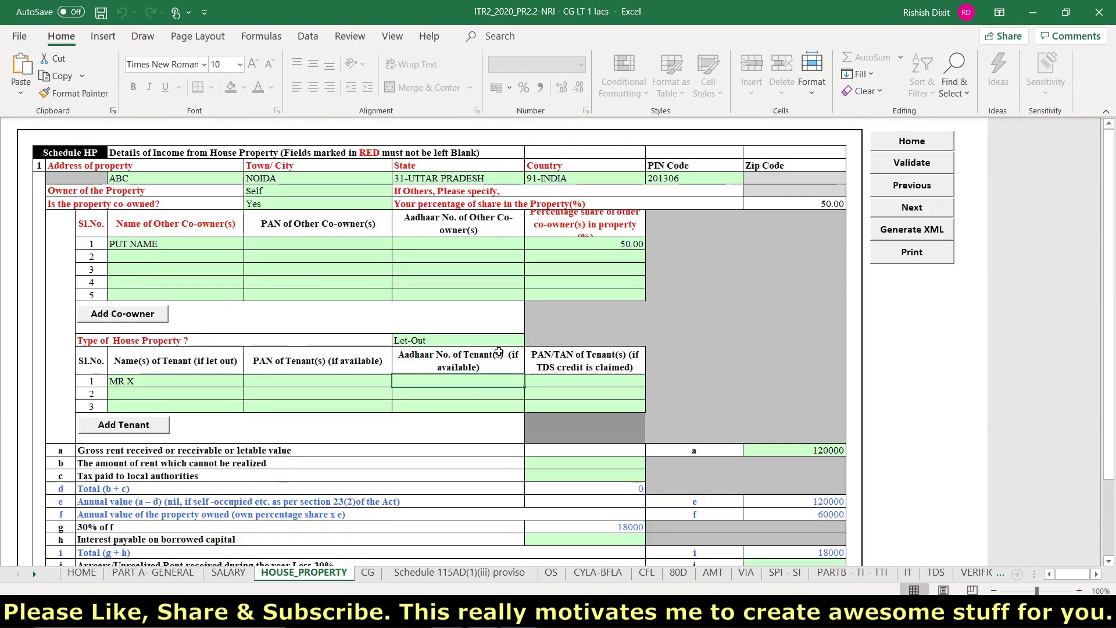
scroll(499, 352, "down", 4)
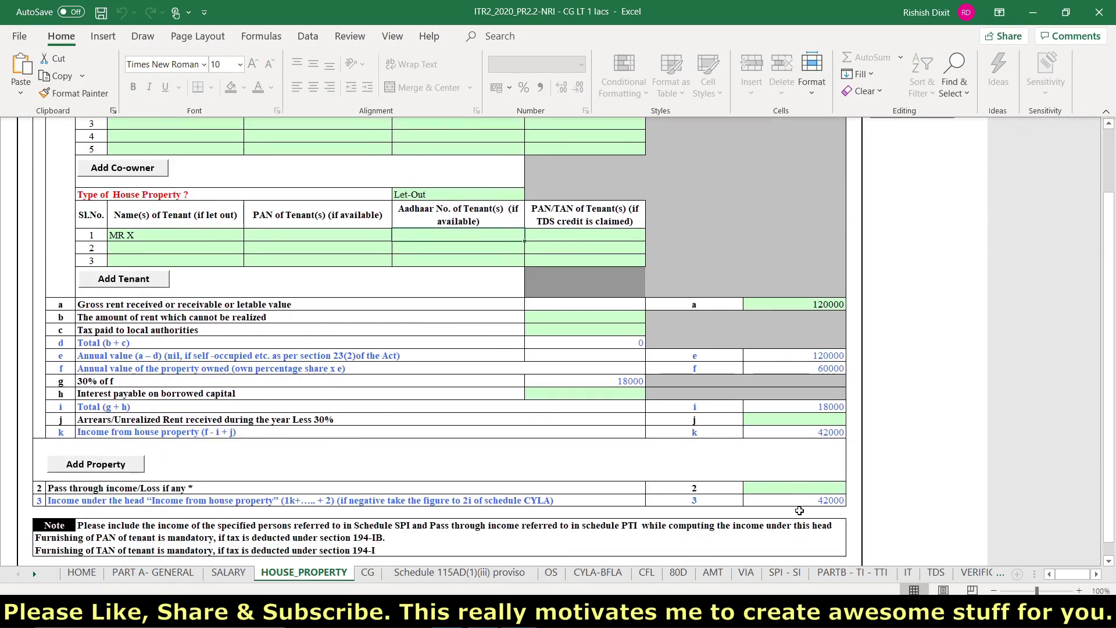
- Review the INFO EDGE share sale in Schedule 115AD(1)(iii) proviso and the proviso to 115AD(iii) tax row in Schedule SI
left_click(414, 573)
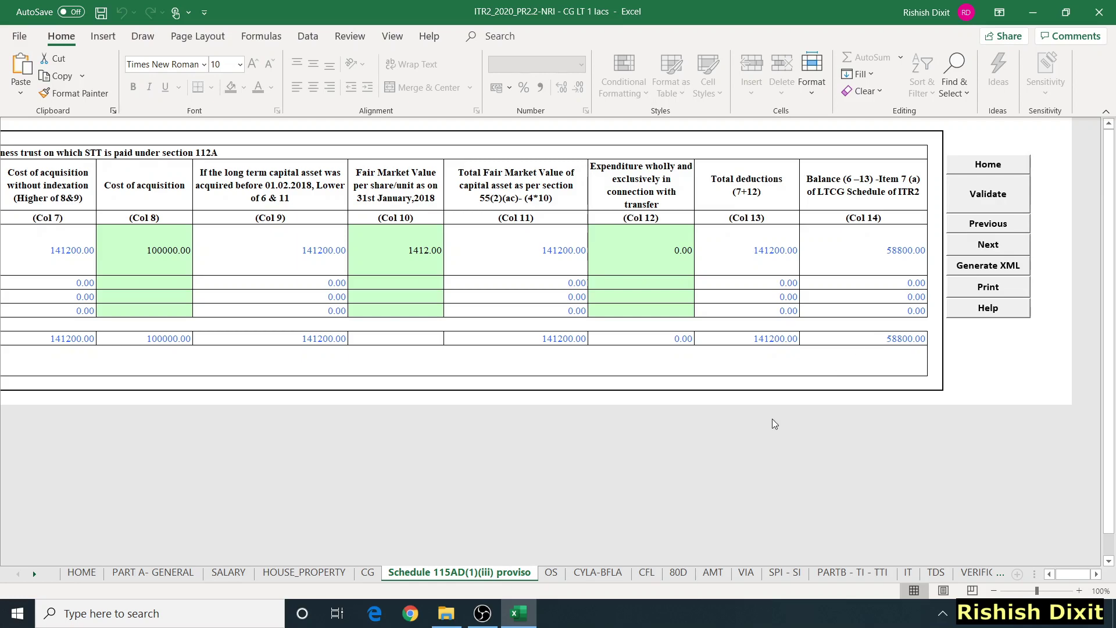
left_click(776, 574)
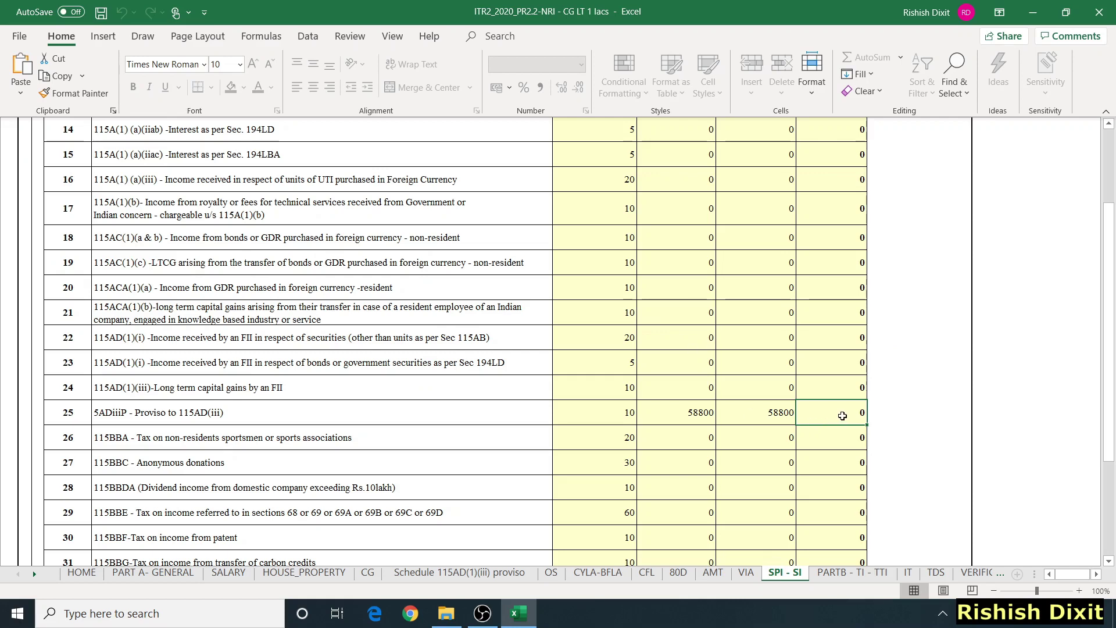
left_click(460, 573)
scroll(372, 253, "left", 6)
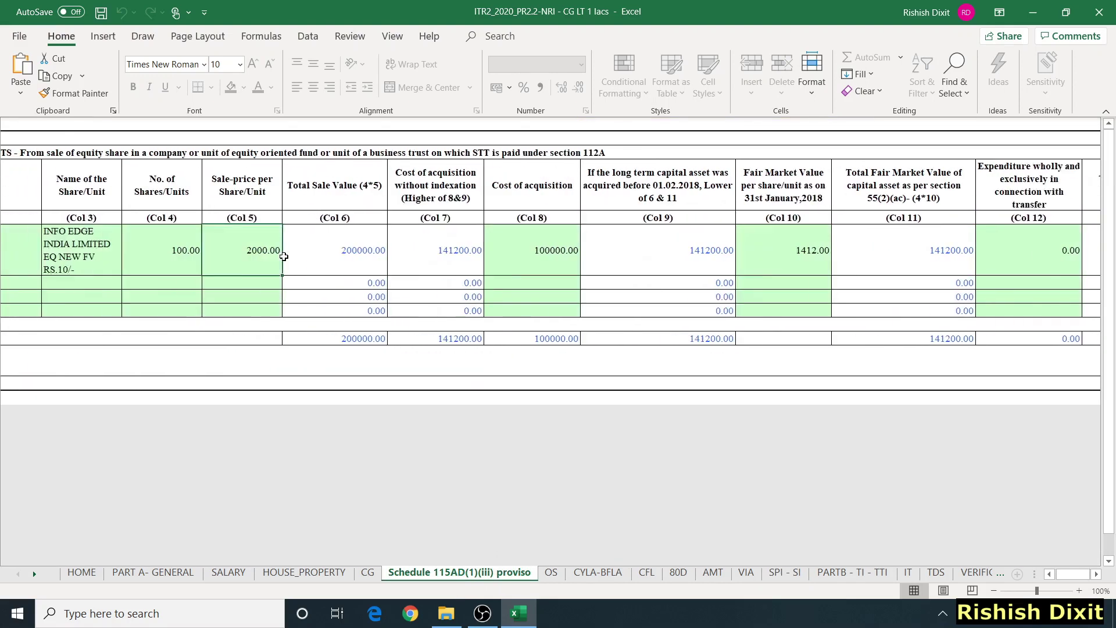
scroll(192, 225, "left", 2)
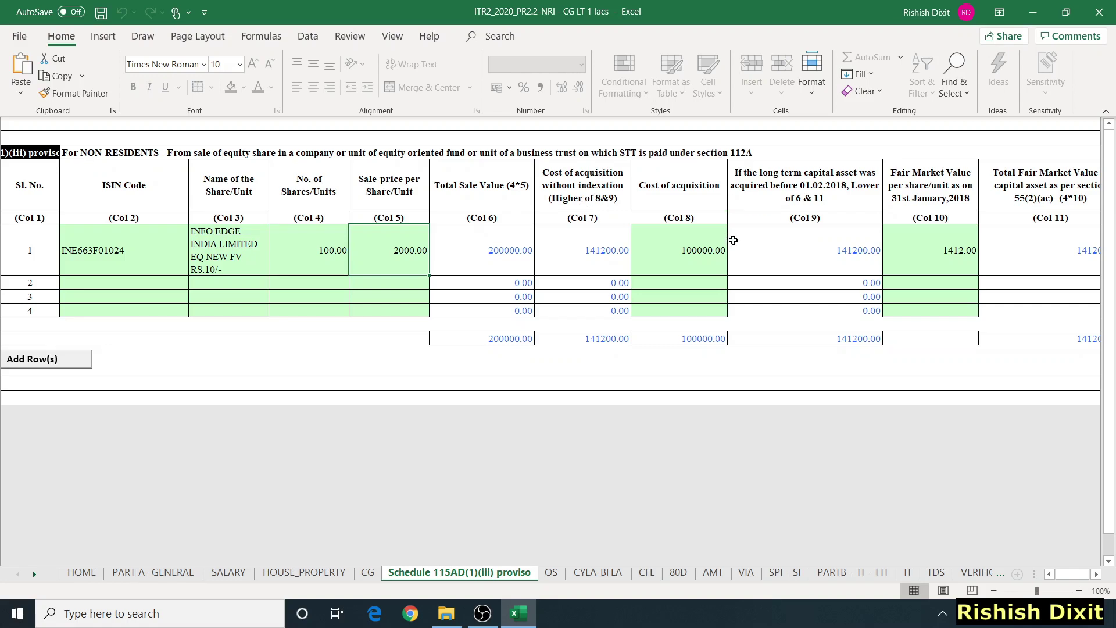
scroll(733, 240, "right", 1)
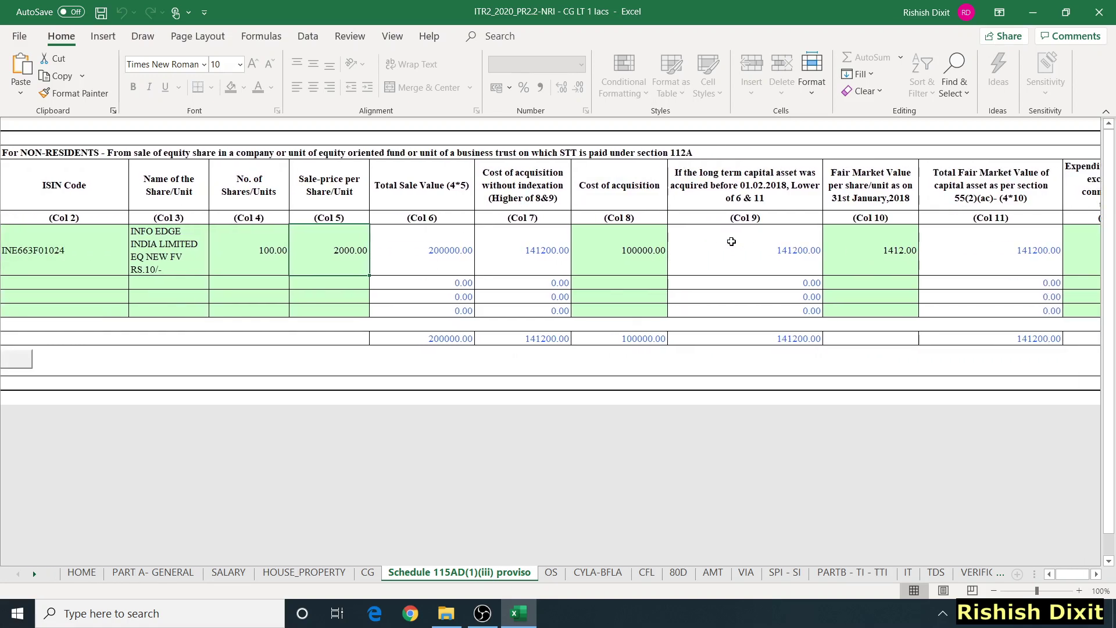
- Examine the long-term gain and total income in Part B - TI and the normal-rate and special-rate tax in Part B - TTI
left_click(839, 573)
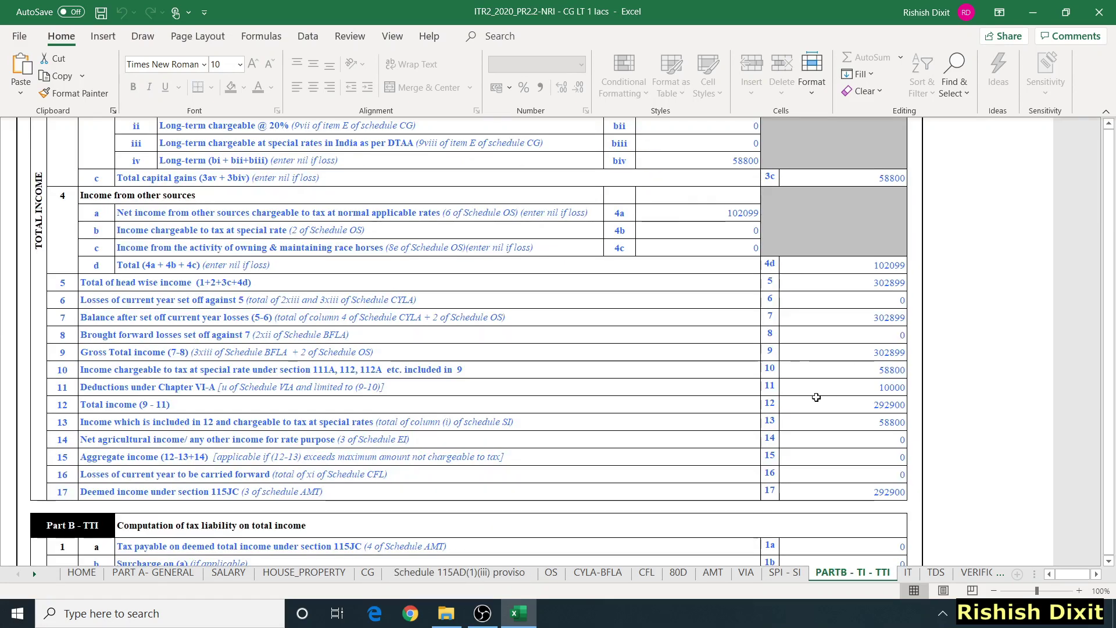
scroll(816, 397, "up", 5)
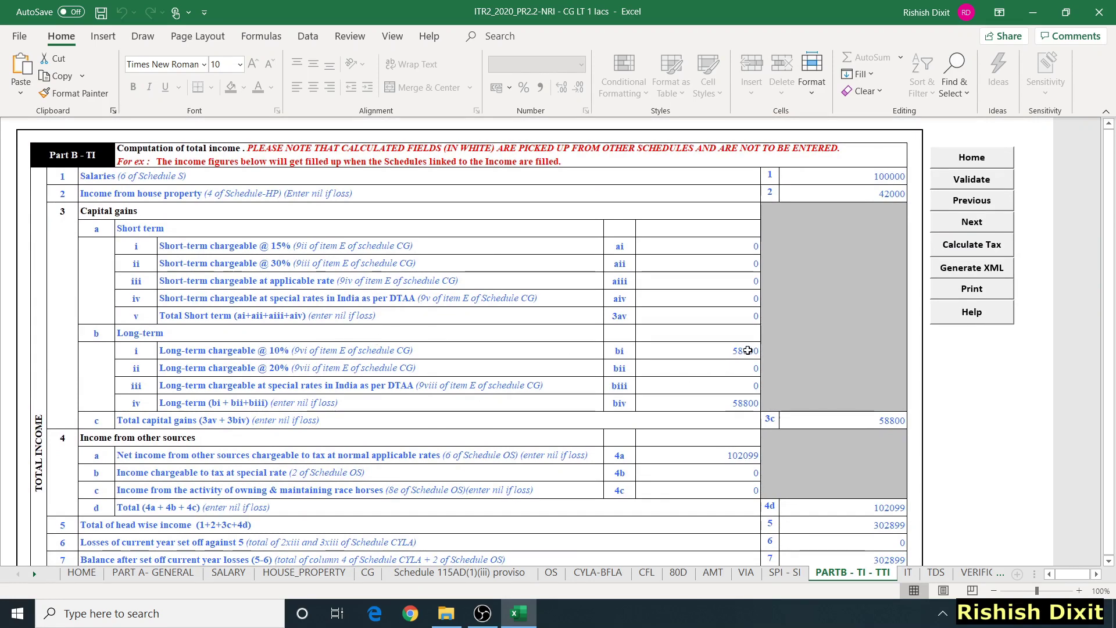
scroll(744, 361, "down", 9)
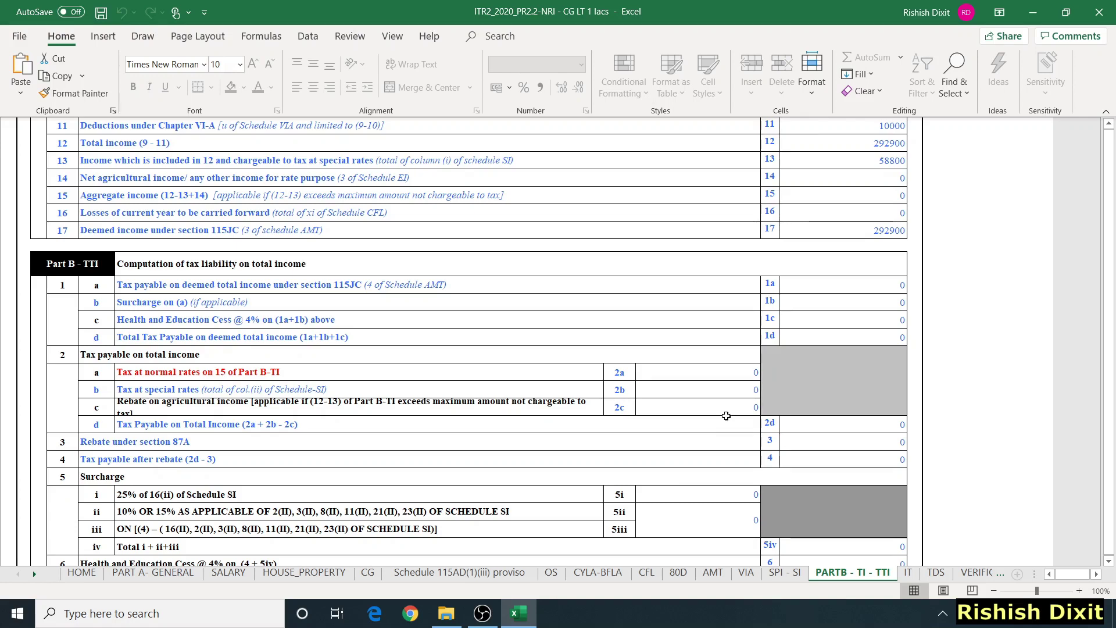
scroll(727, 416, "down", 1)
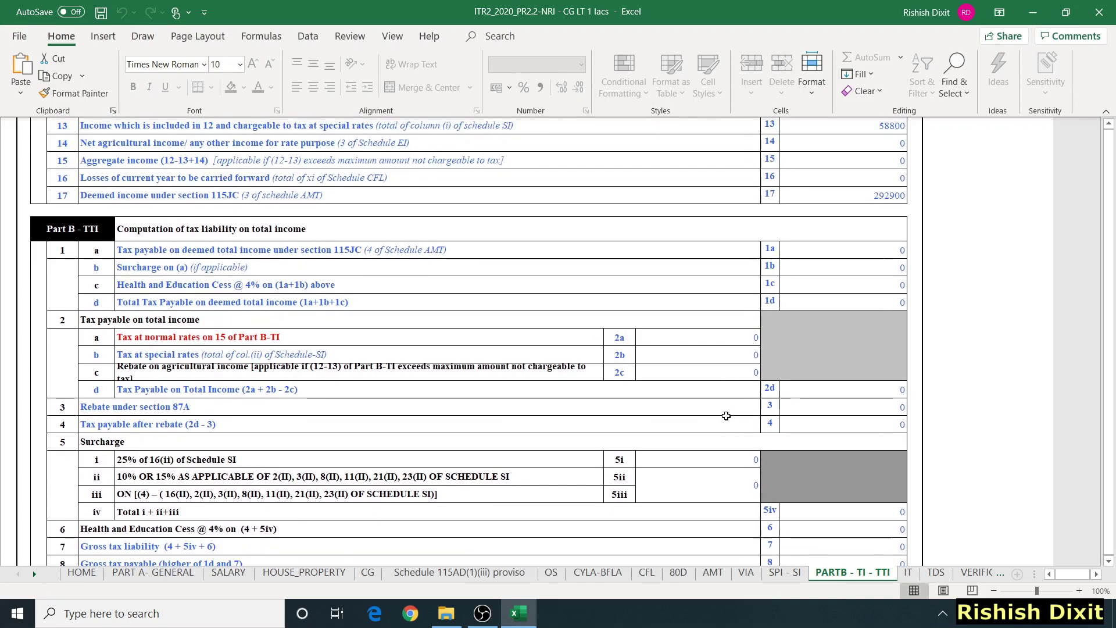